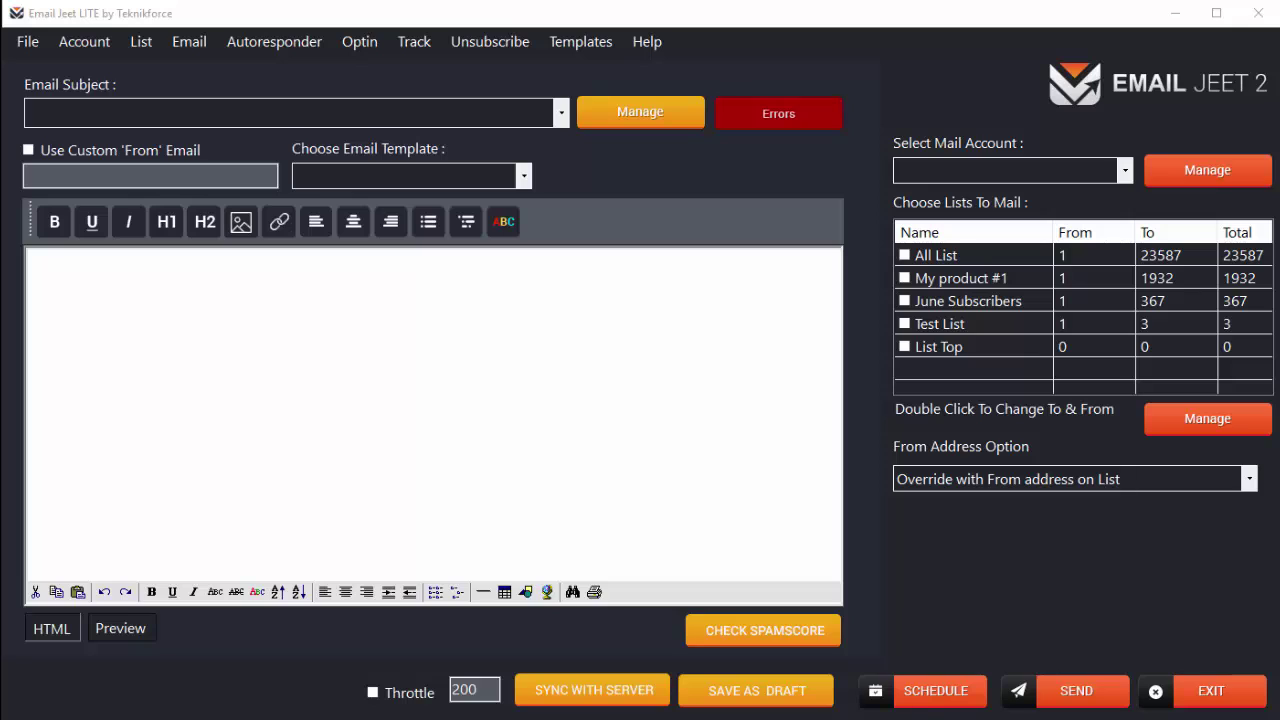
pyautogui.click(1124, 170)
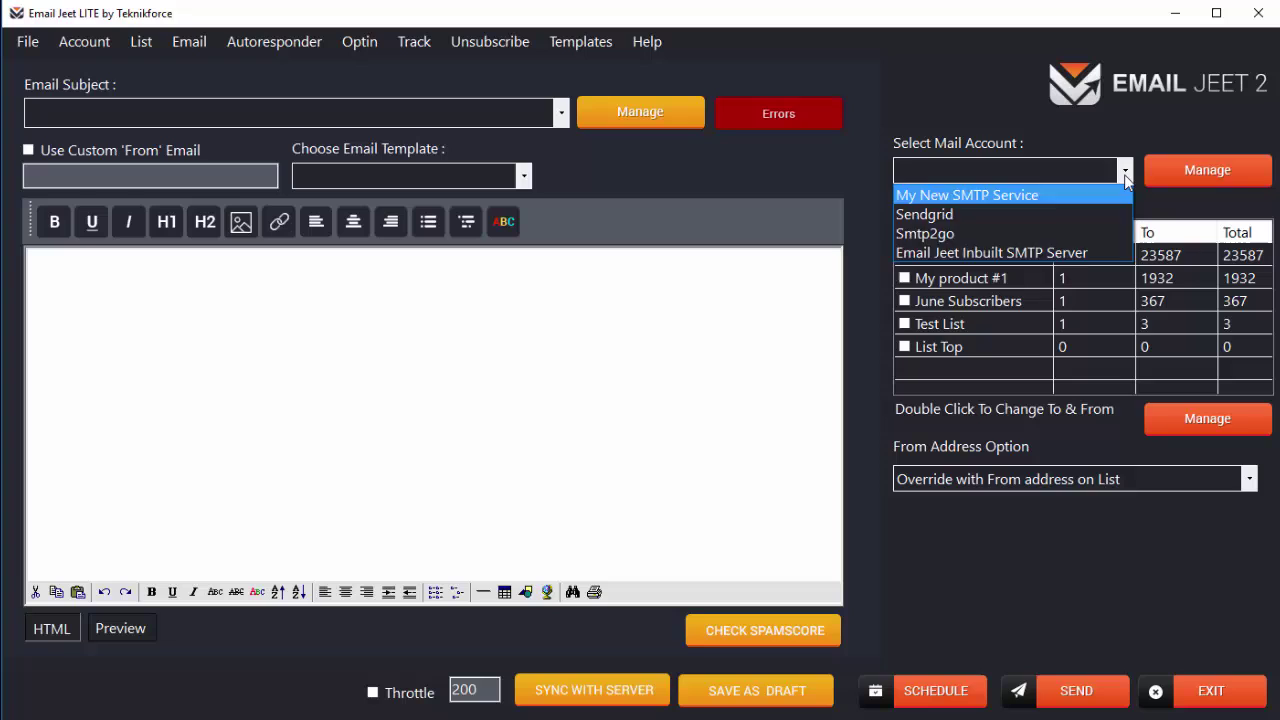
pyautogui.click(1125, 172)
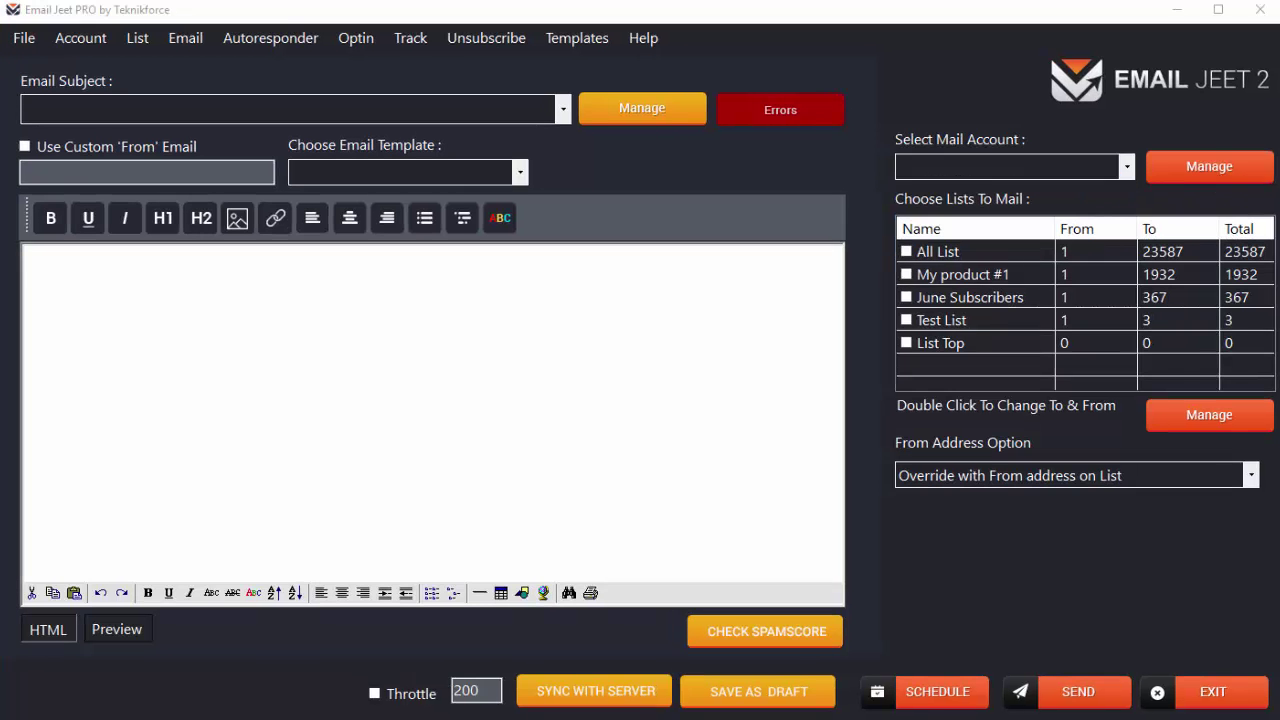
# Add a new SMTP mail account named Mailgun and fill in its default From name and e-mail address.
pyautogui.click(1237, 176)
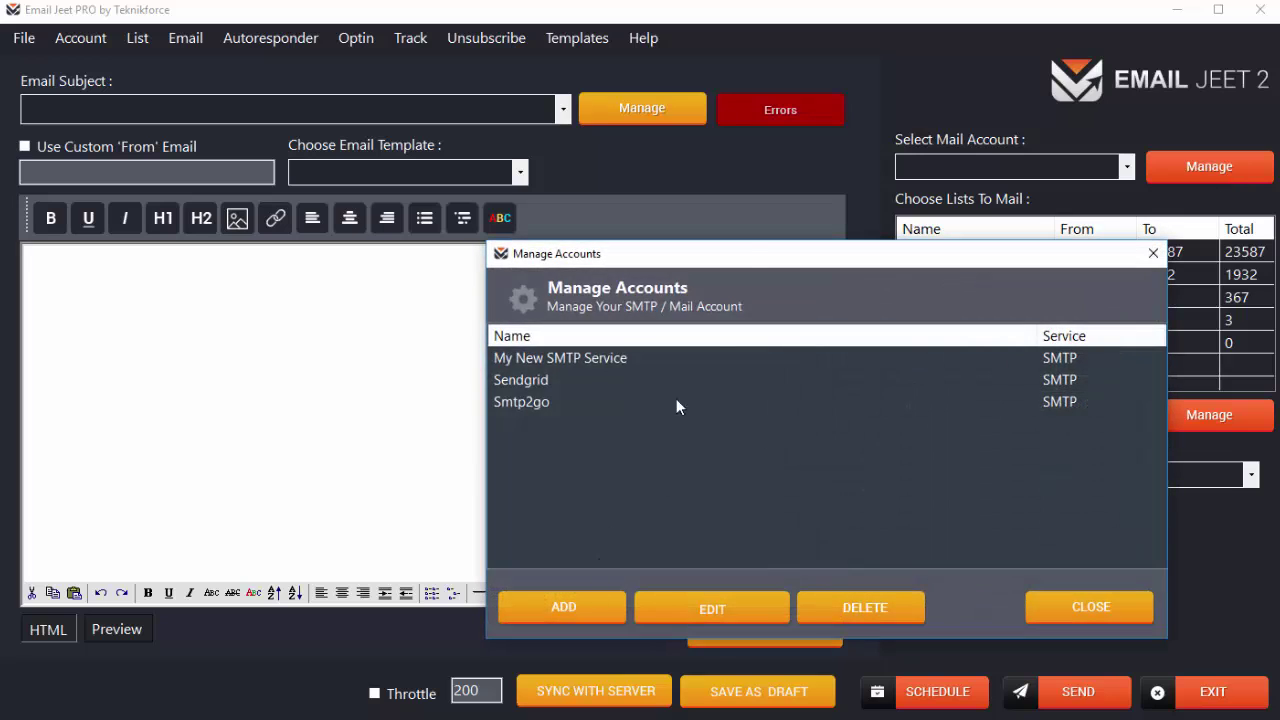
pyautogui.moveTo(696, 253); pyautogui.dragTo(559, 159)
pyautogui.click(445, 521)
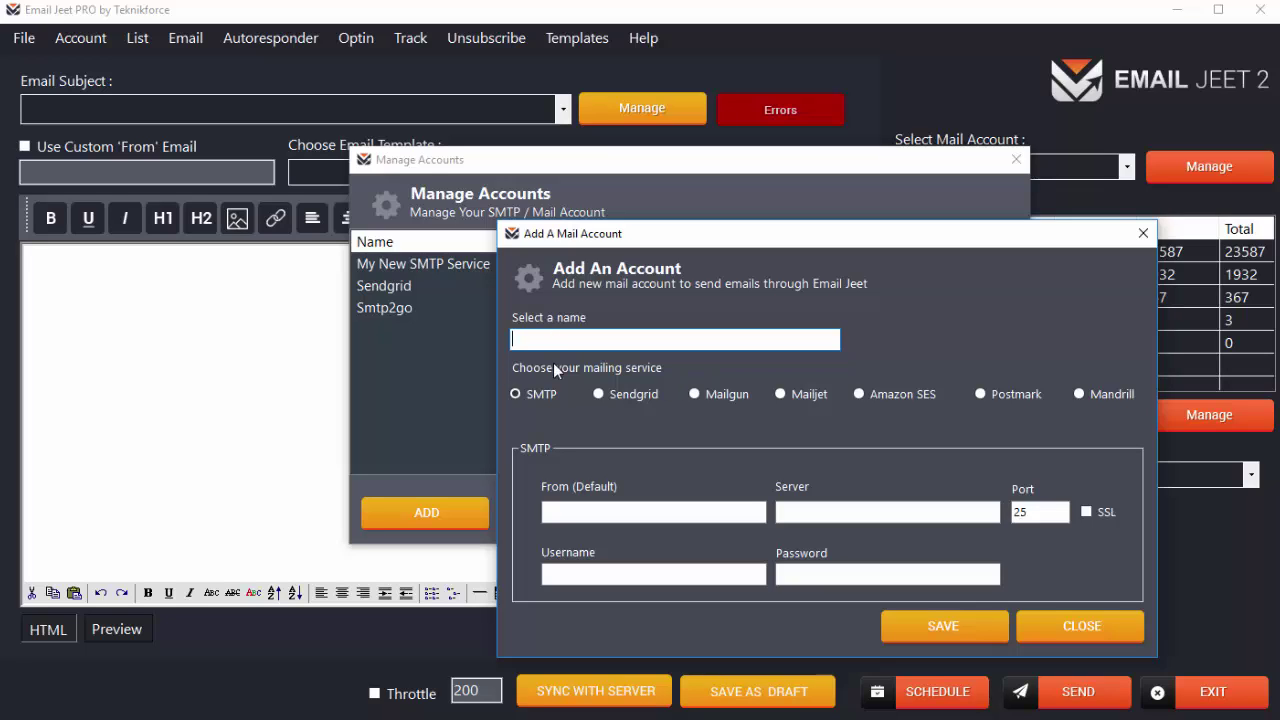
pyautogui.write('Mailgun')
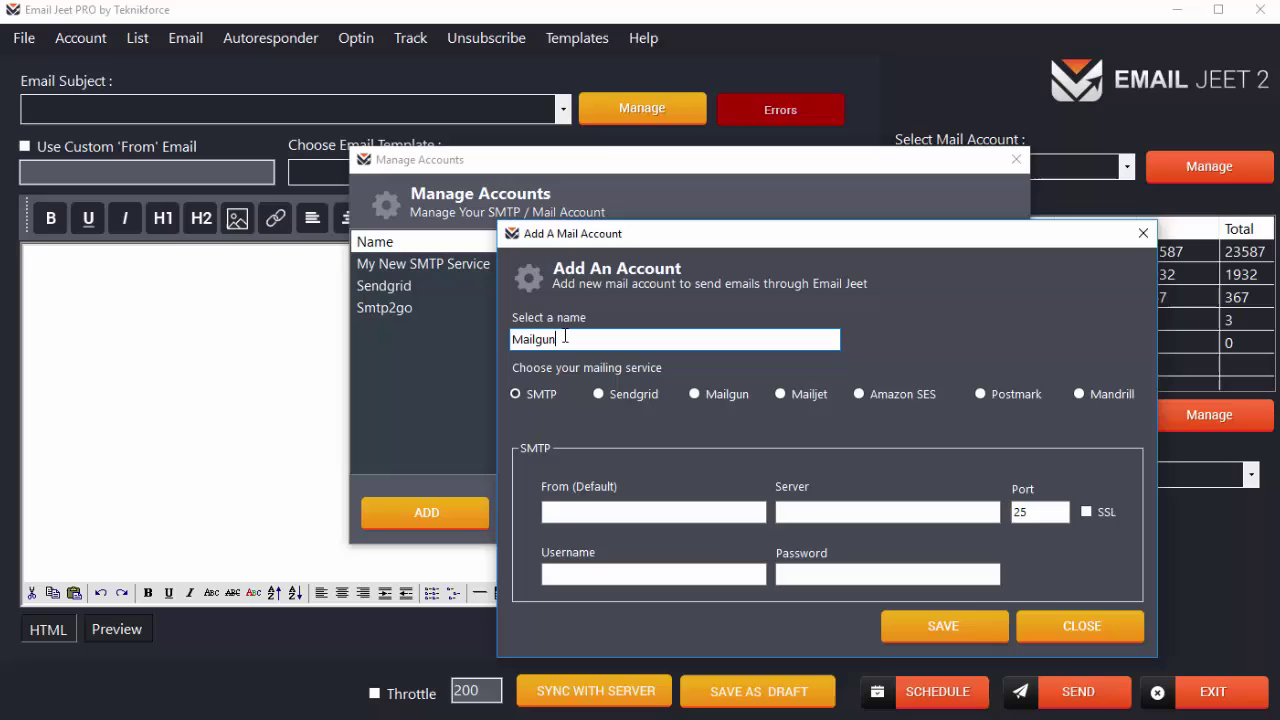
pyautogui.click(691, 512)
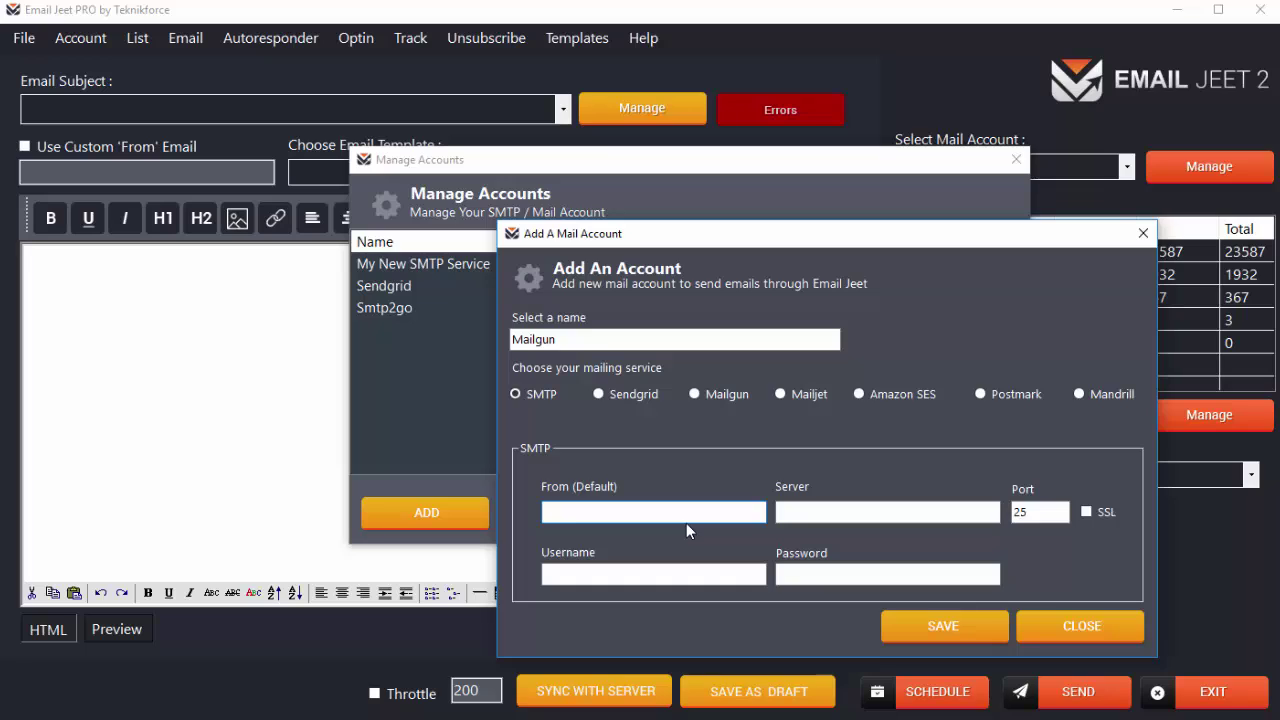
pyautogui.write('My Name <myemail@mydomain.com>')
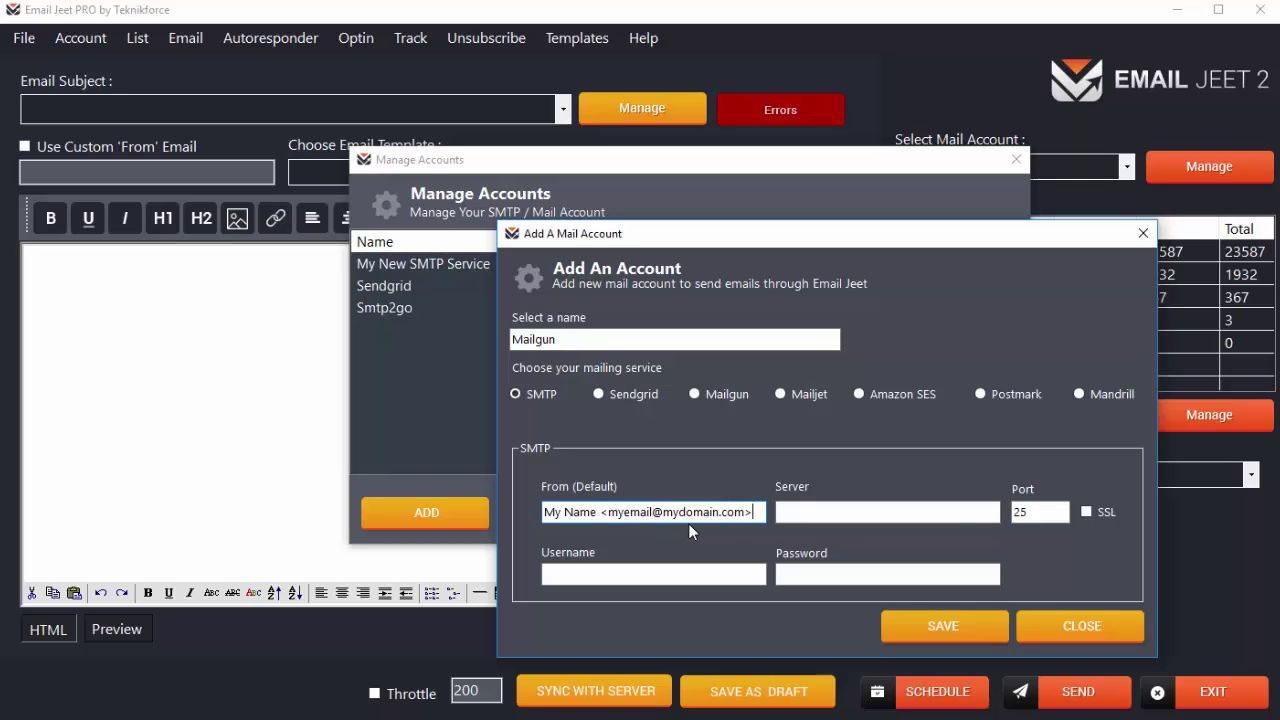
# Copy the SMTP hostname smtp.mailgun.org from the mytest.com12 domain page in Mailgun into the new account's Server field in Email Jeet.
pyautogui.click(957, 516)
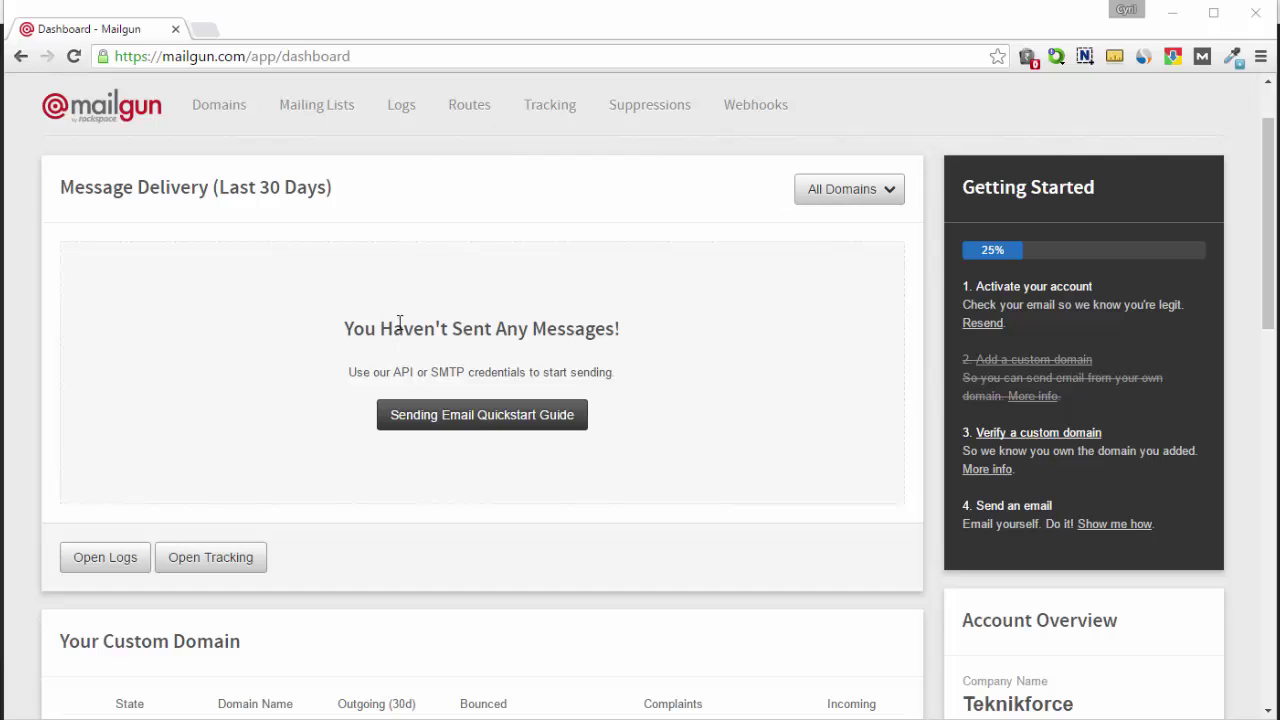
pyautogui.scroll(-2, 390, 328)
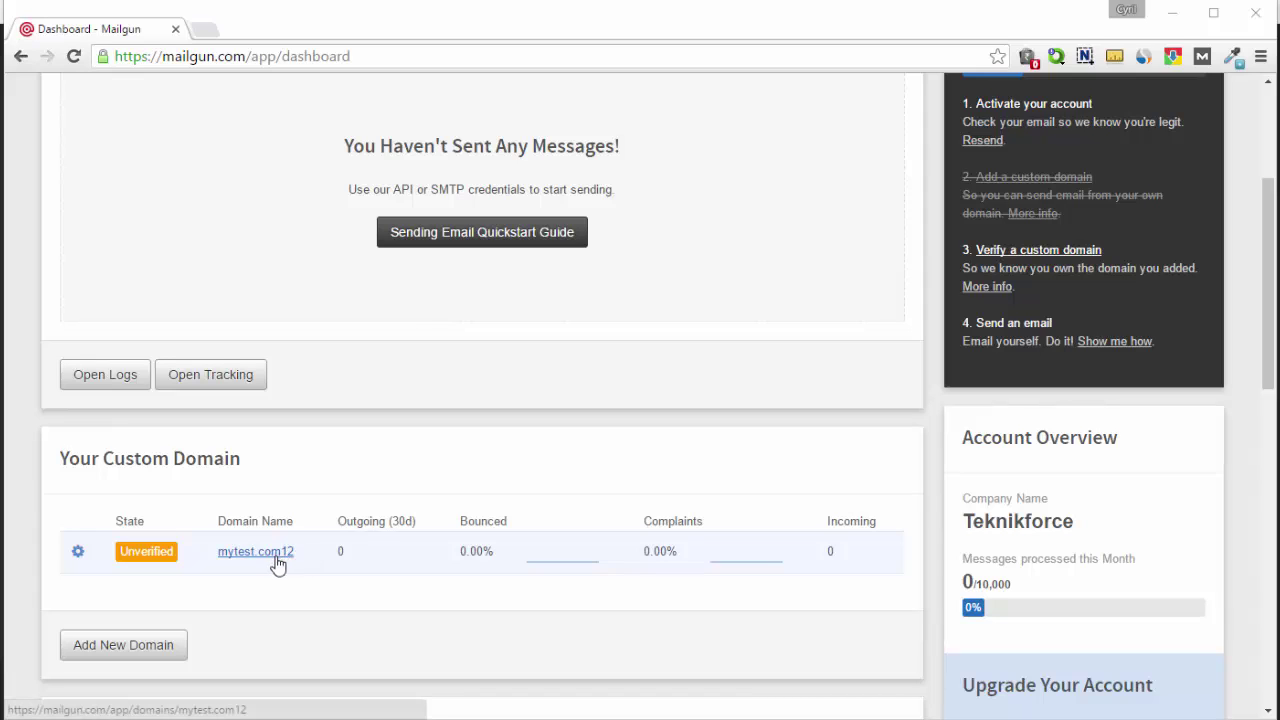
pyautogui.click(277, 561)
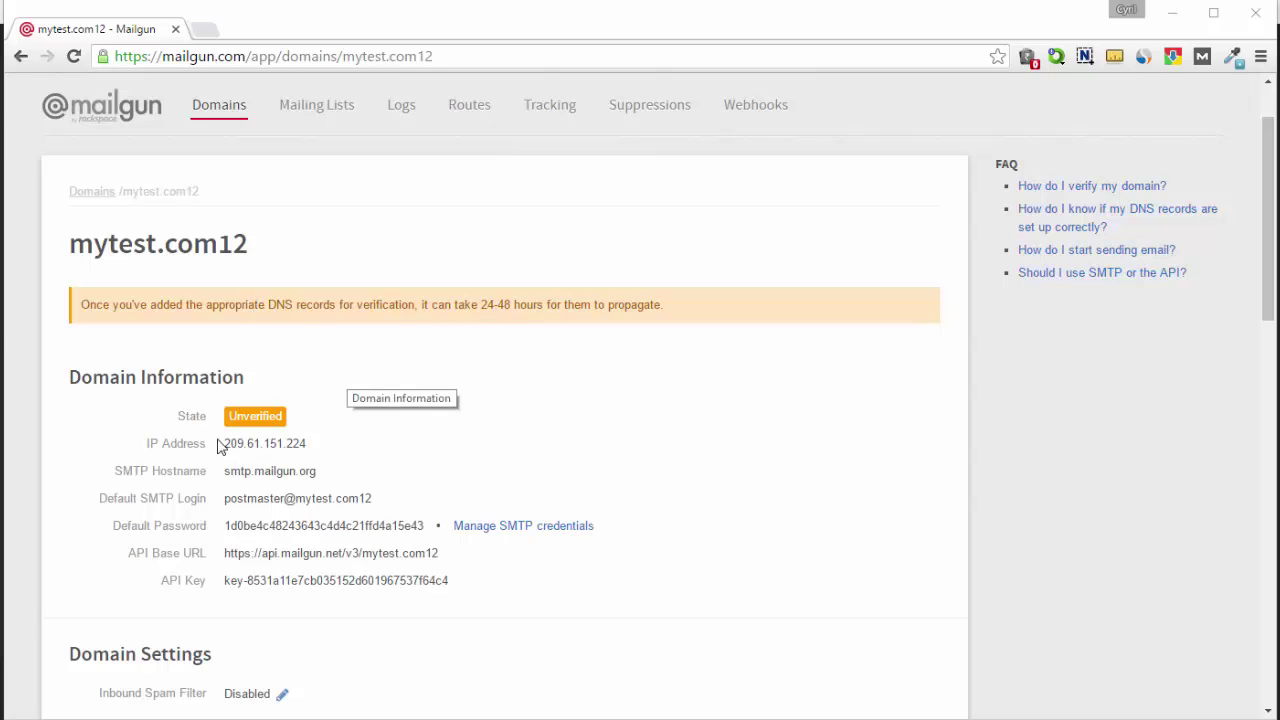
pyautogui.moveTo(223, 470); pyautogui.dragTo(320, 470)
pyautogui.hotkey('ctrl', 'c')
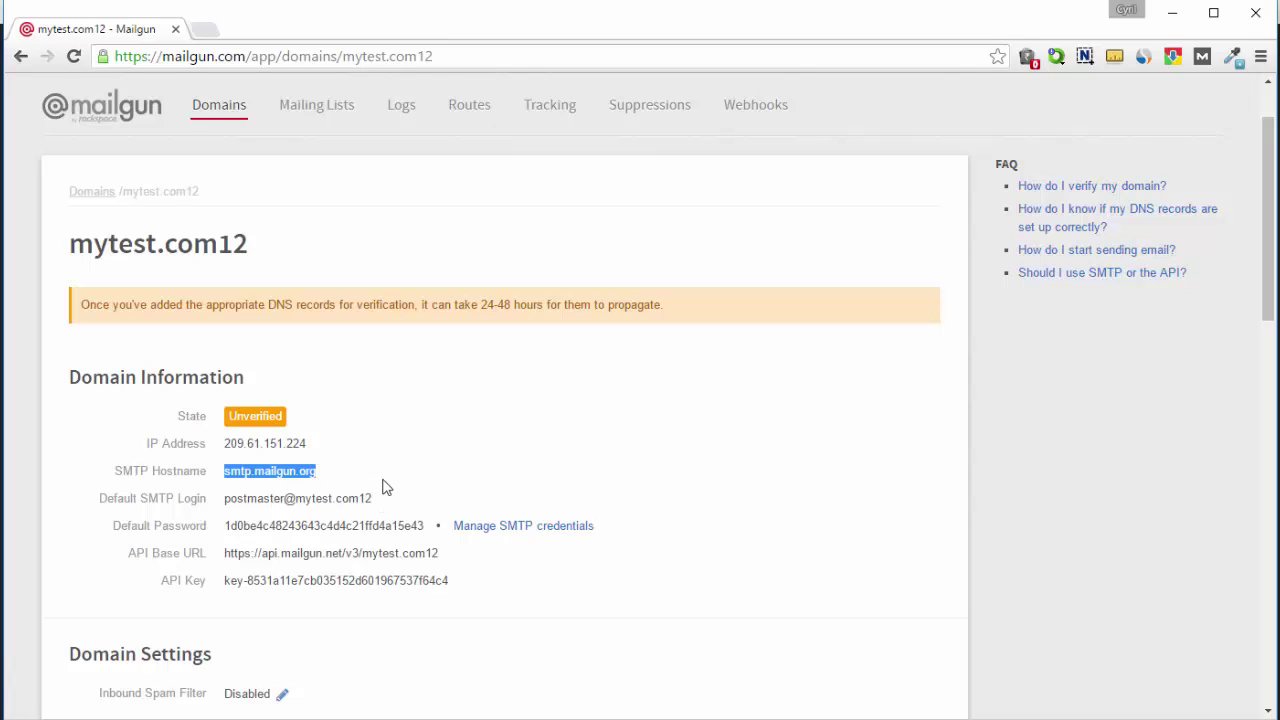
pyautogui.hotkey('alt', 'Tab')
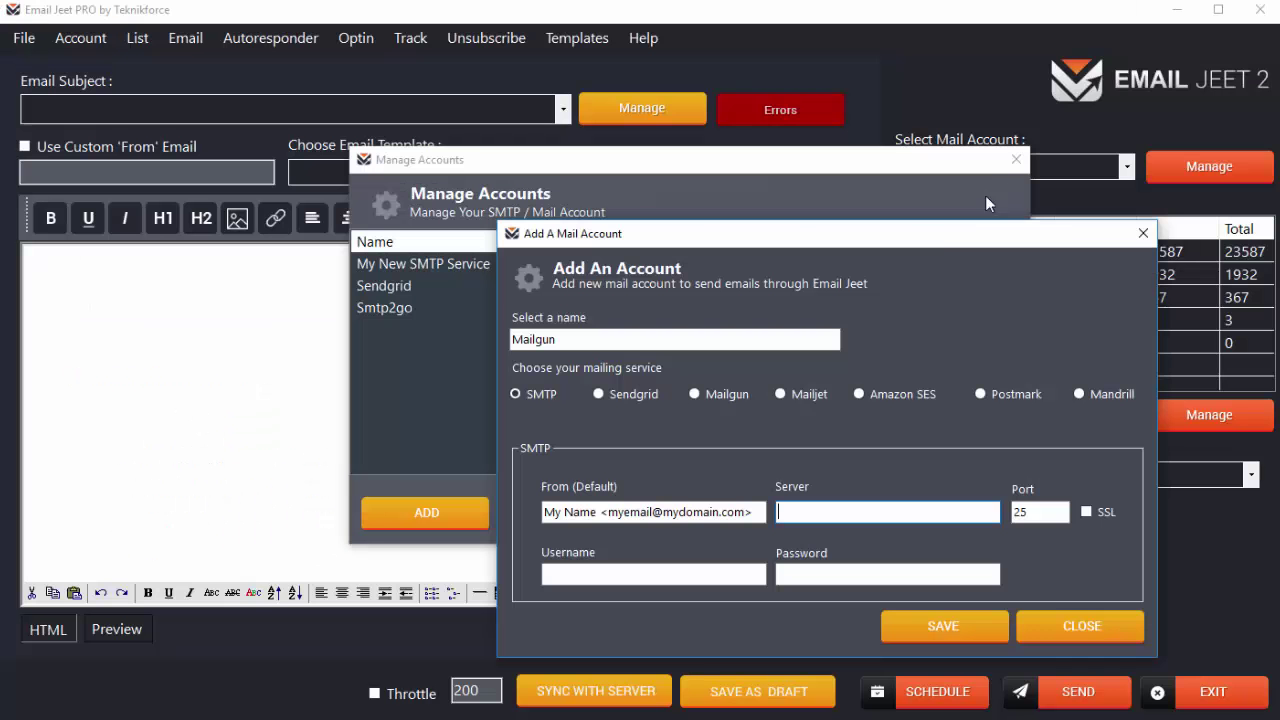
pyautogui.click(806, 514)
pyautogui.hotkey('ctrl', 'v')
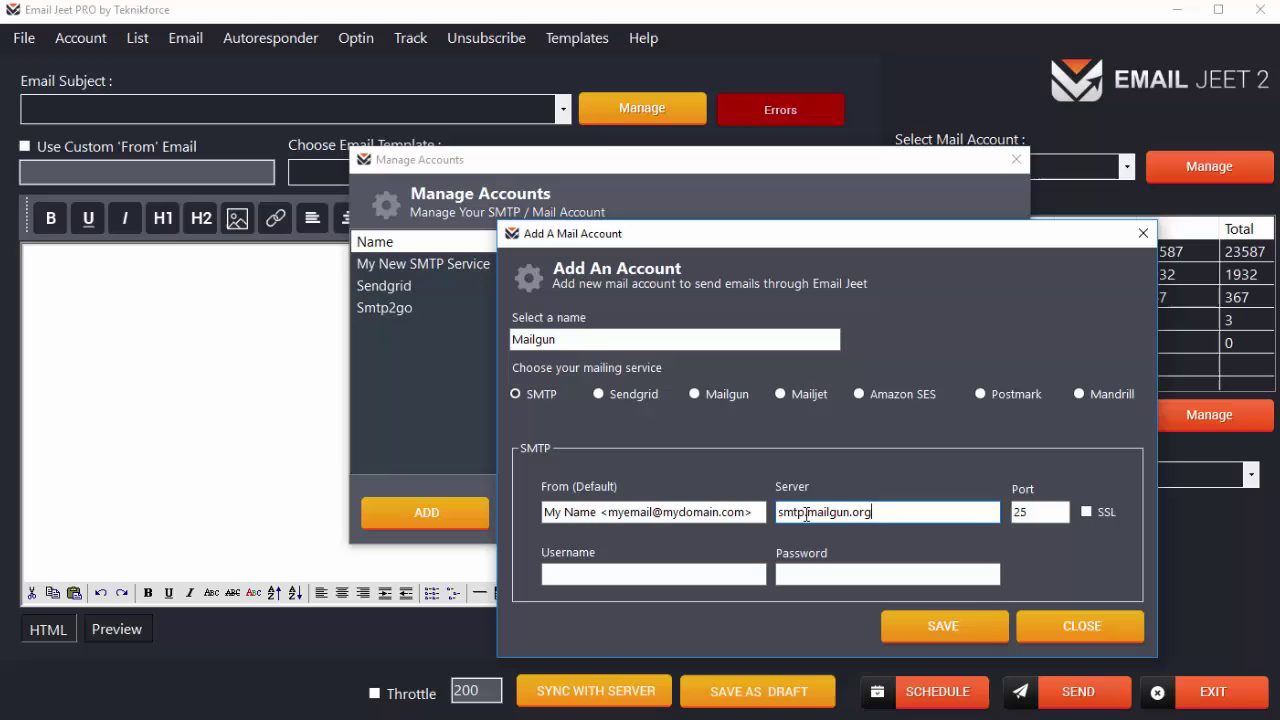
# Copy the default SMTP login from the Mailgun domain page into the account's Username field in Email Jeet.
pyautogui.hotkey('alt', 'Tab')
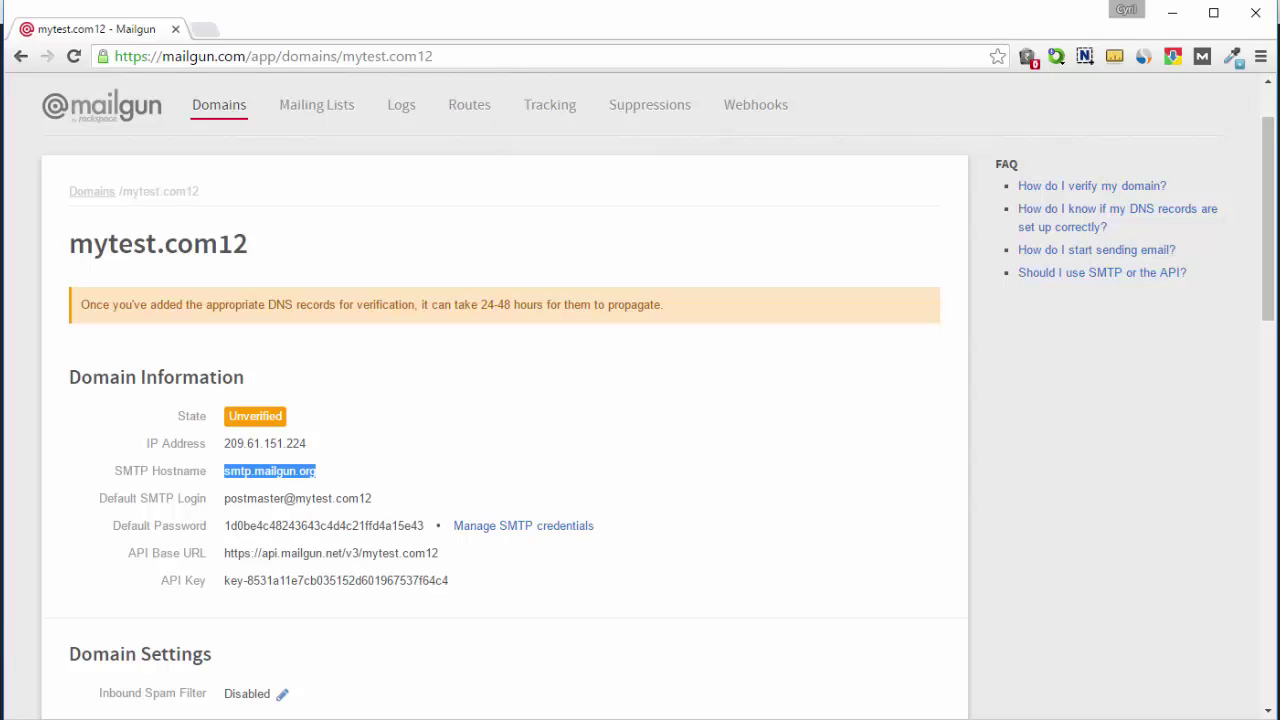
pyautogui.click(643, 585)
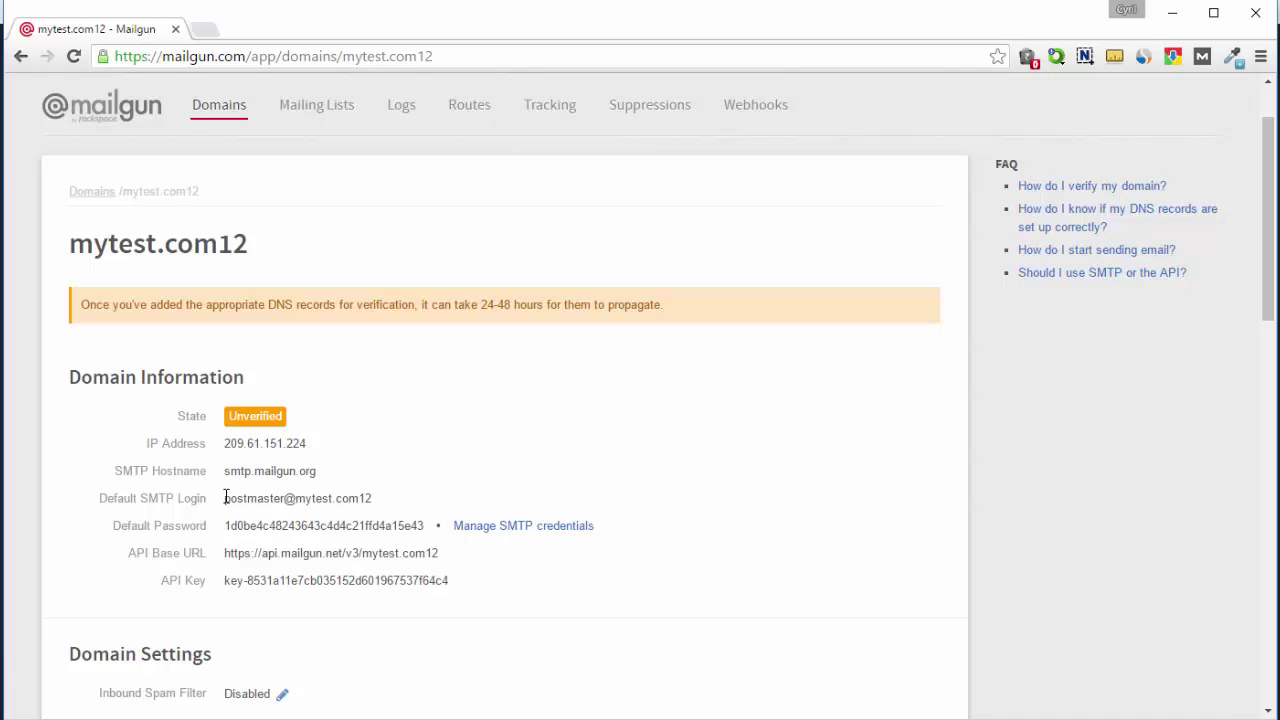
pyautogui.moveTo(224, 498); pyautogui.dragTo(360, 498)
pyautogui.hotkey('ctrl', 'c')
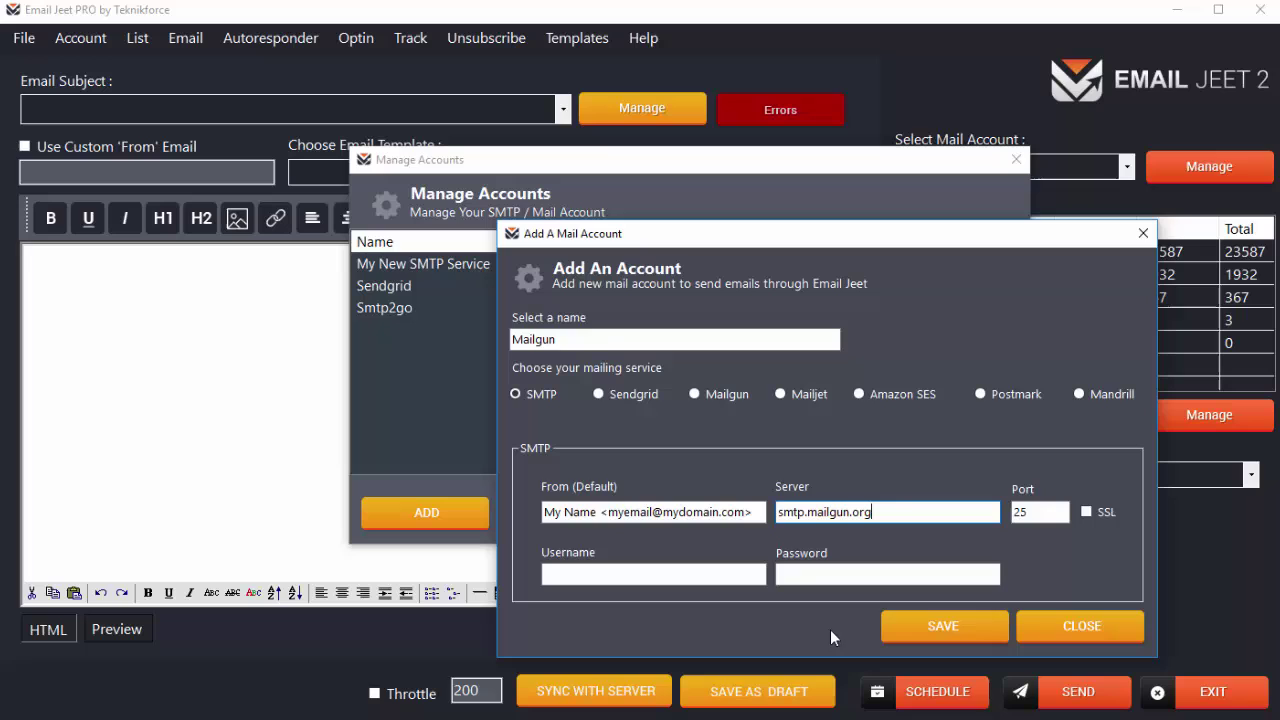
pyautogui.click(659, 569)
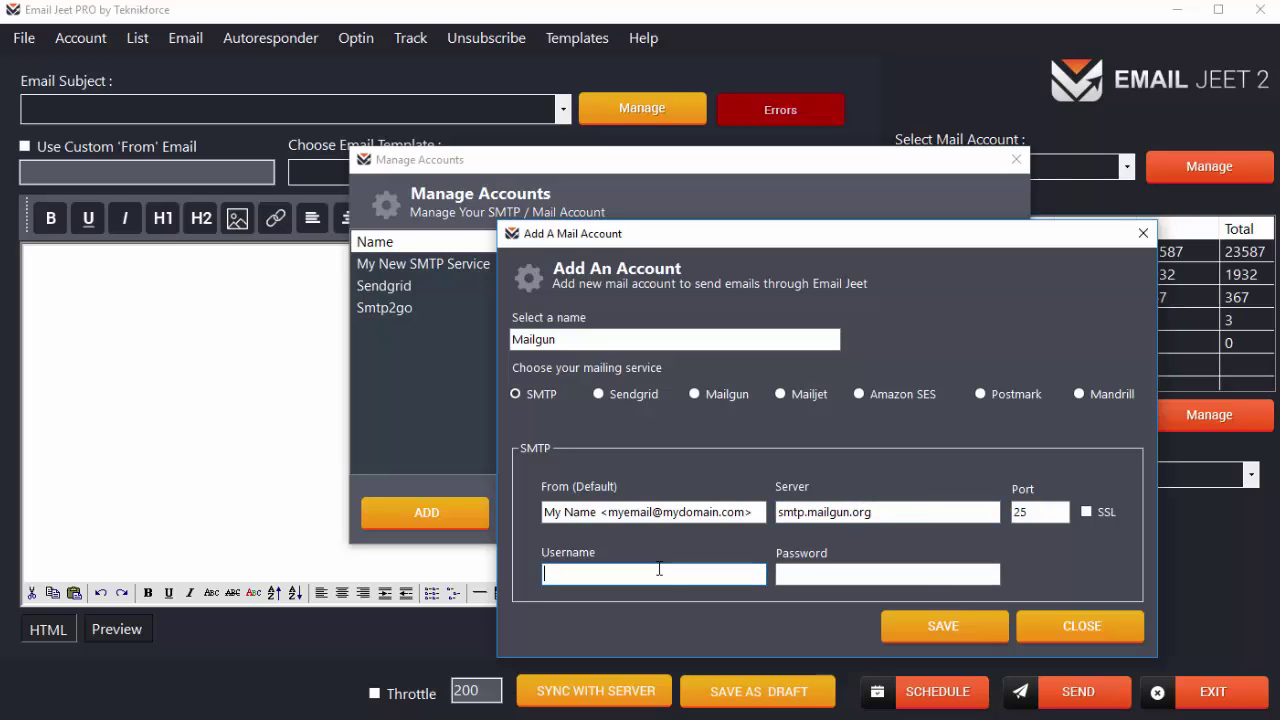
pyautogui.hotkey('ctrl', 'v')
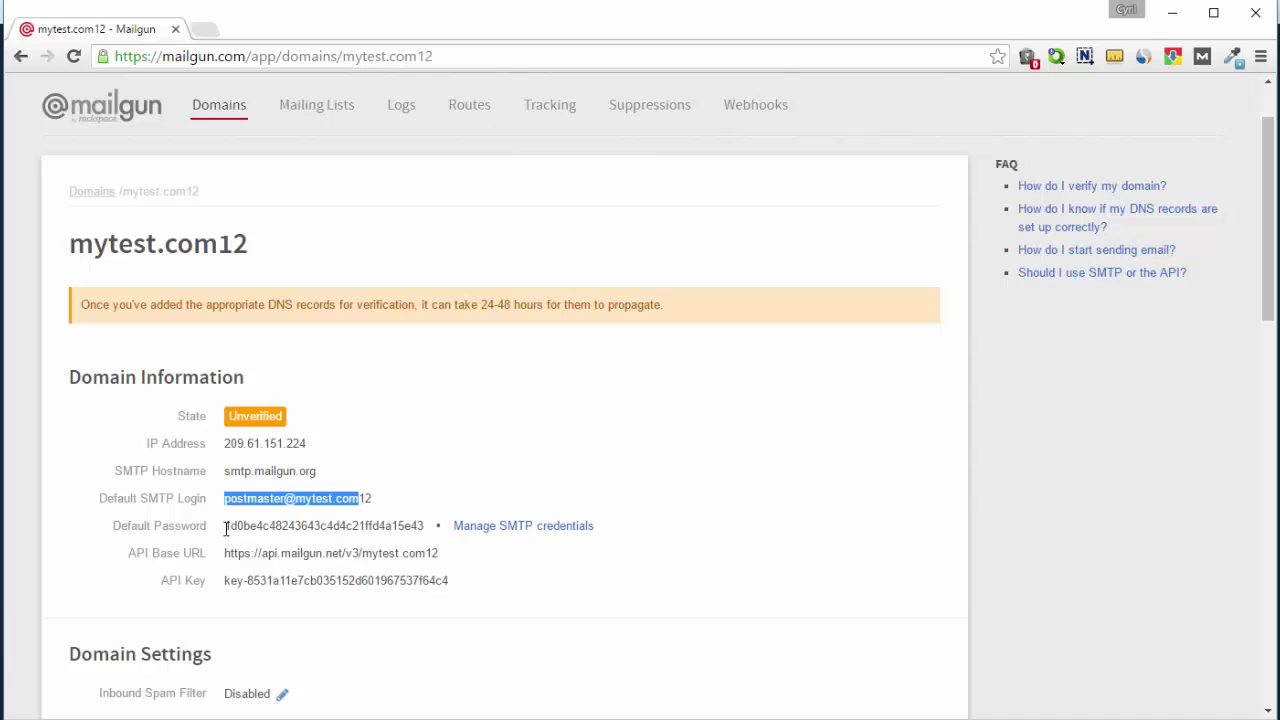
# Copy the default password from the Mailgun domain page into the account's Password field in Email Jeet.
pyautogui.moveTo(226, 528); pyautogui.dragTo(432, 524)
pyautogui.hotkey('ctrl', 'c')
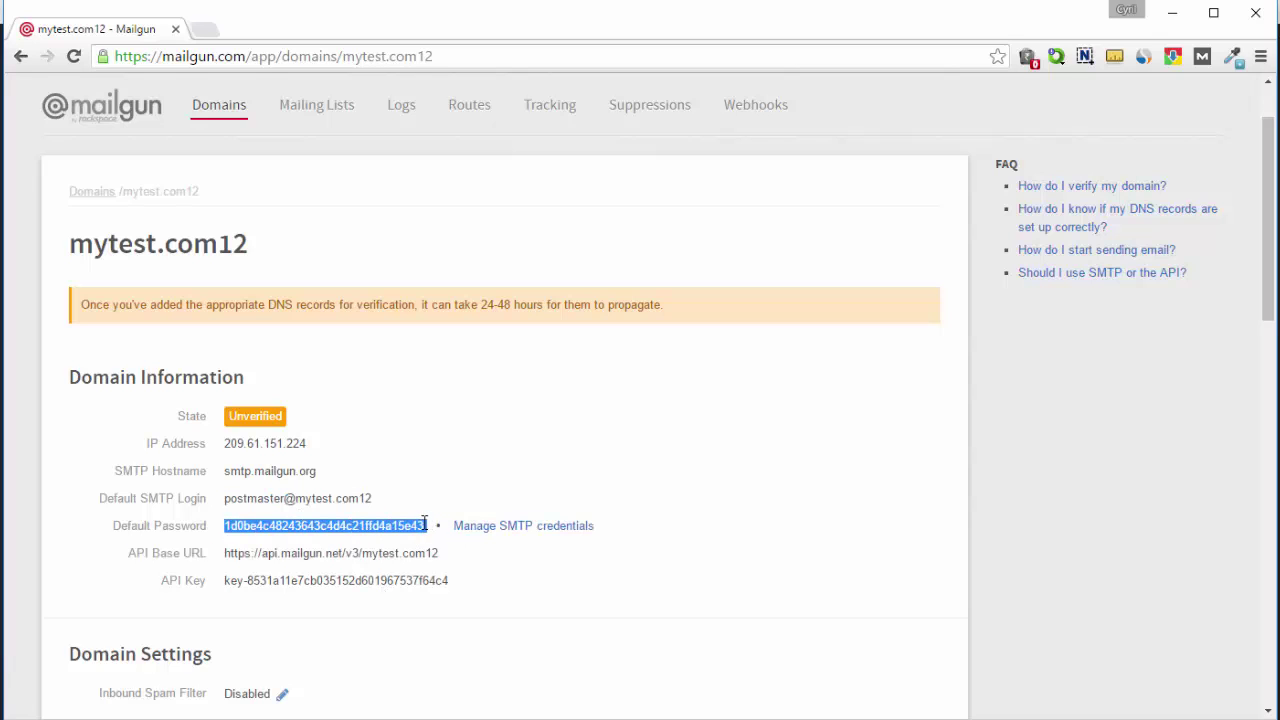
pyautogui.hotkey('alt', 'Tab')
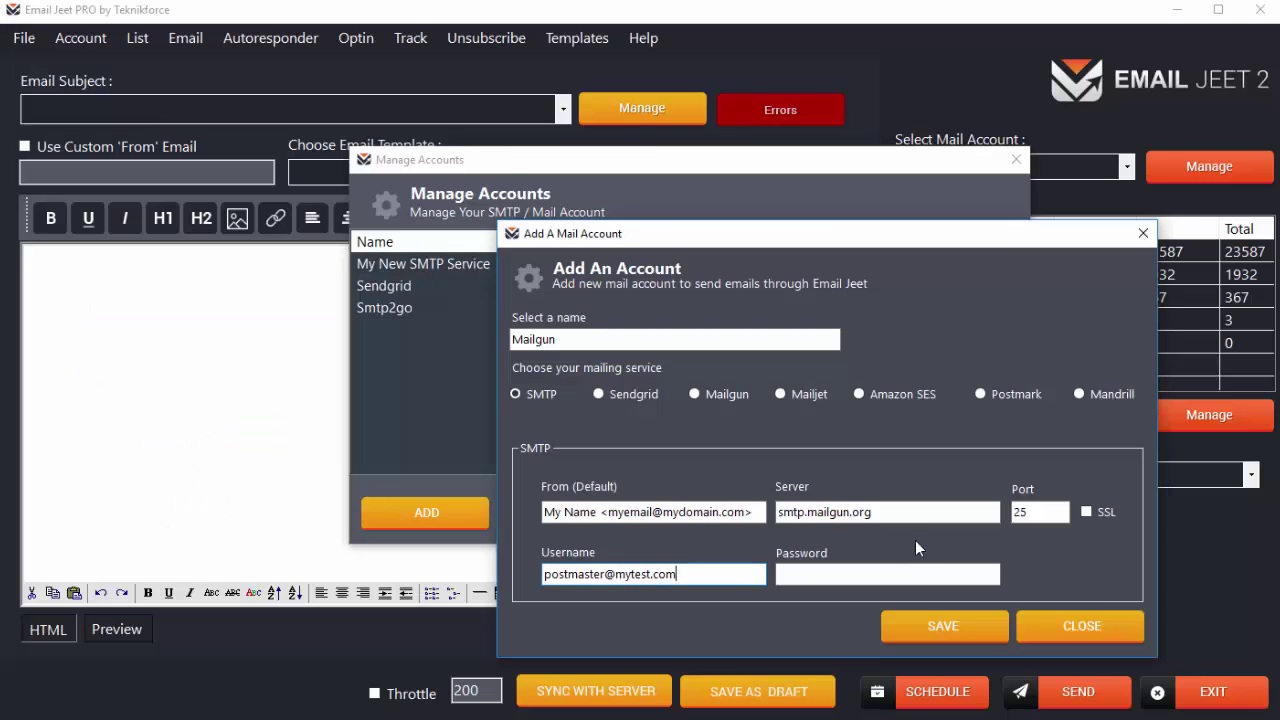
pyautogui.click(914, 578)
pyautogui.hotkey('ctrl', 'v')
# Look up the recommended SMTP port in the Mailgun blog article on ports 25, 465 and 587.
pyautogui.hotkey('alt', 'Tab')
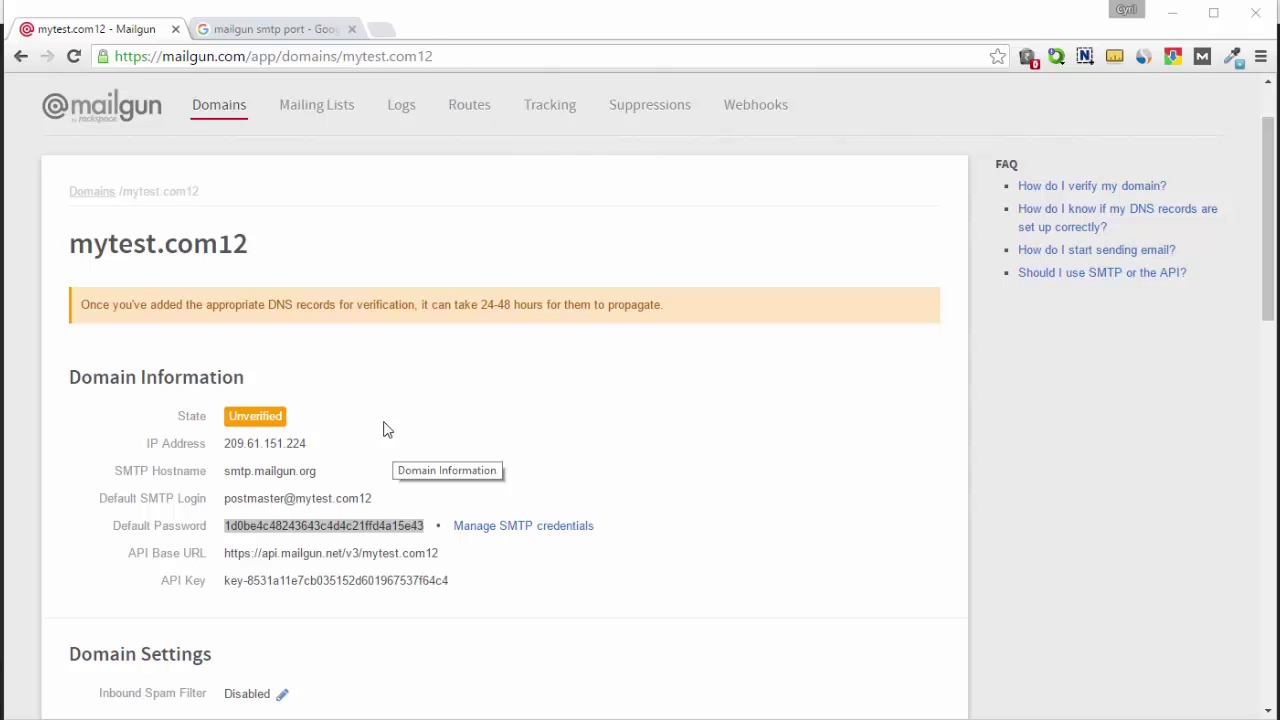
pyautogui.click(248, 32)
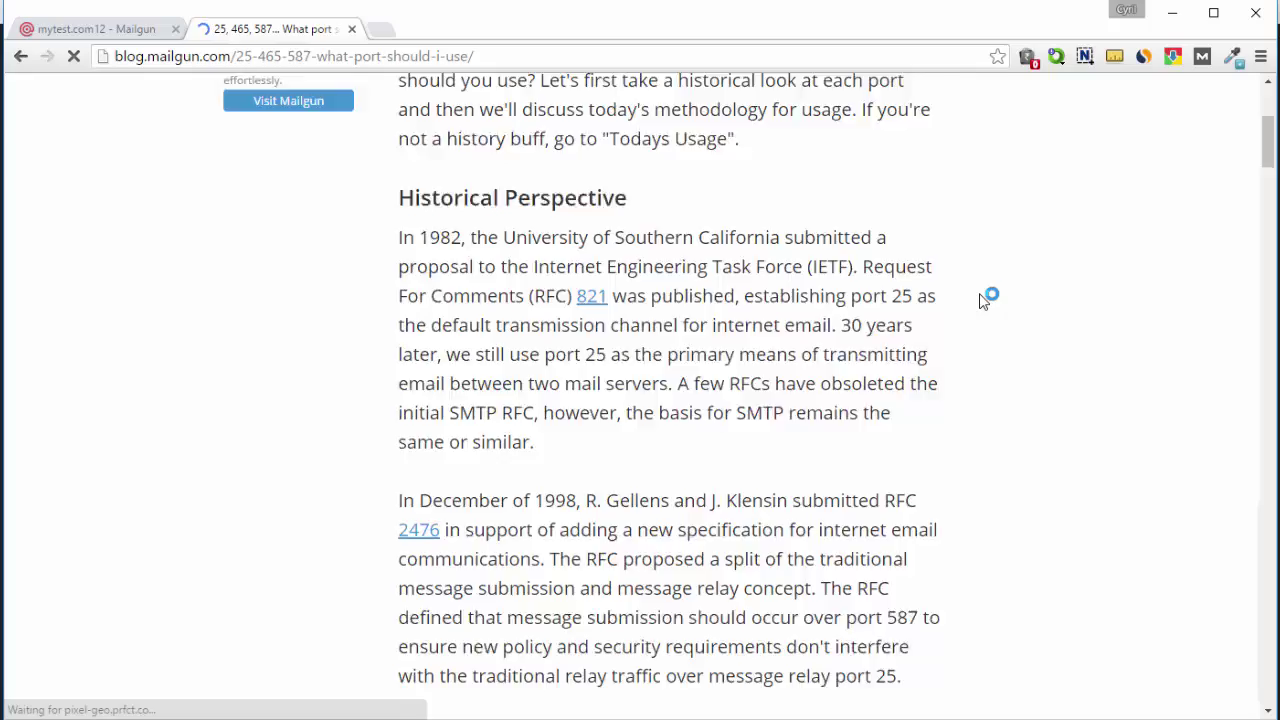
pyautogui.scroll(-3, 983, 302)
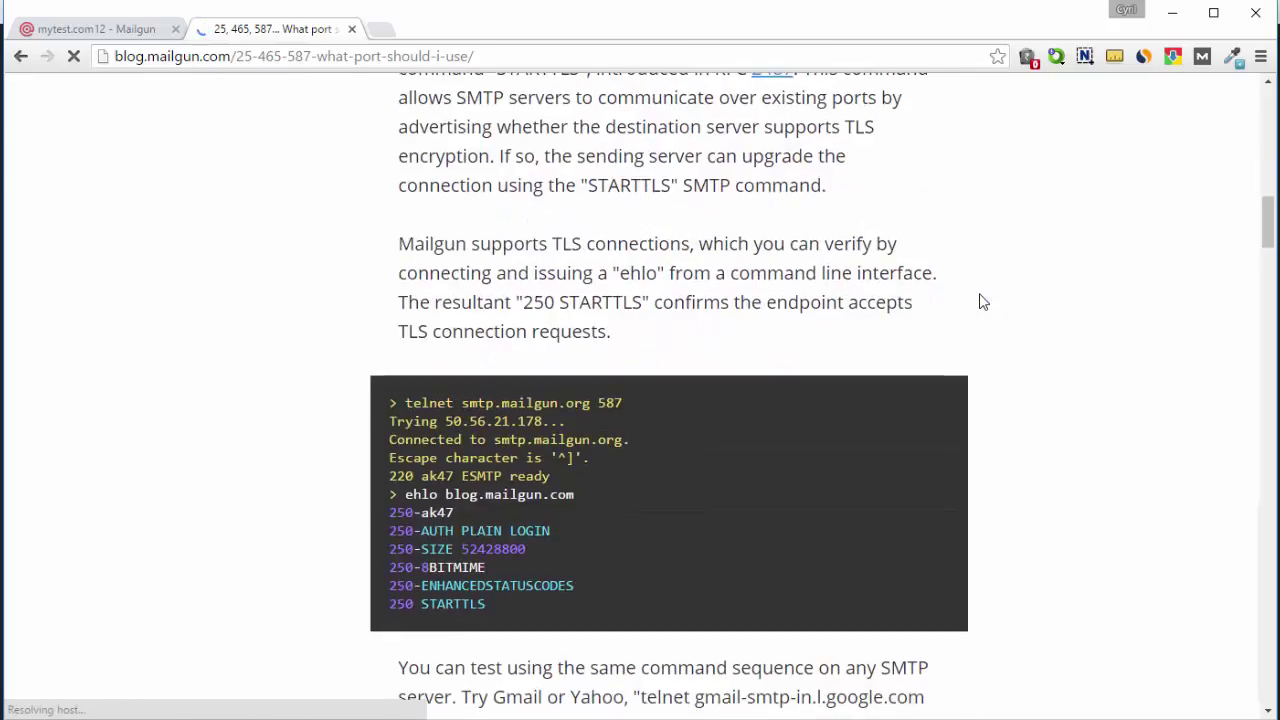
pyautogui.scroll(2, 983, 302)
pyautogui.scroll(-5, 983, 302)
pyautogui.scroll(-11, 983, 302)
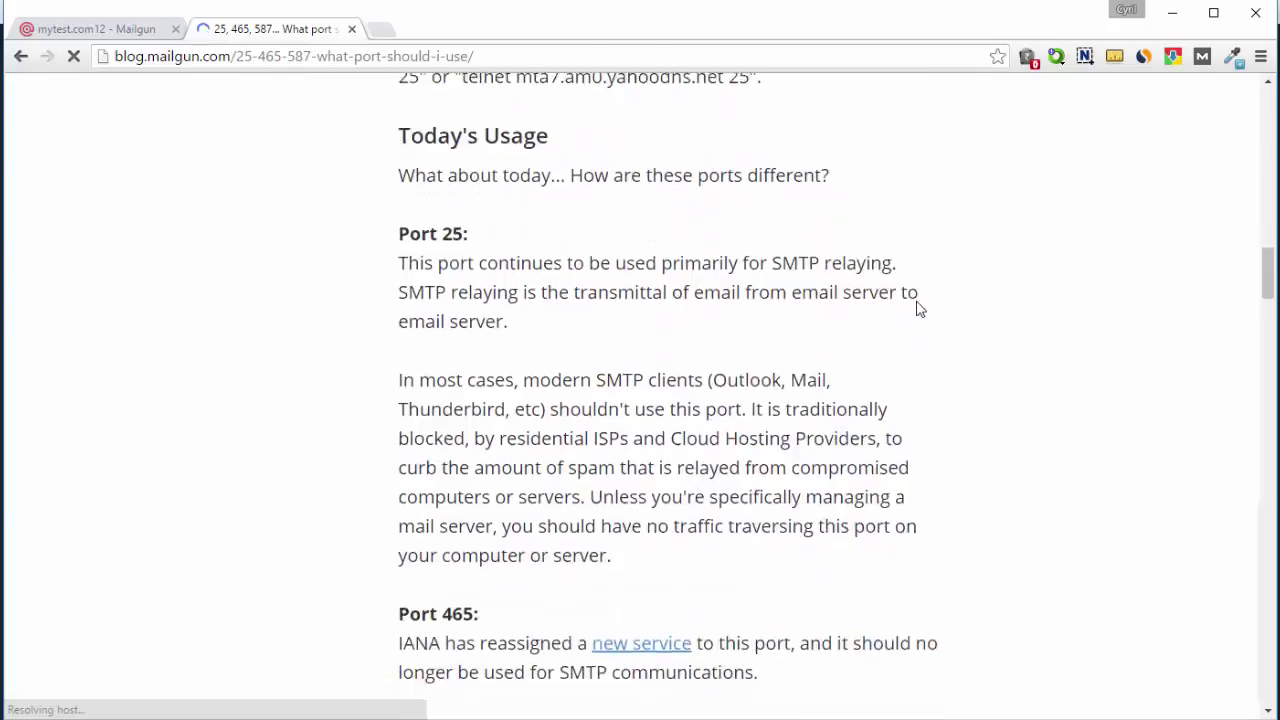
pyautogui.moveTo(458, 302); pyautogui.dragTo(366, 257)
pyautogui.doubleClick(697, 360)
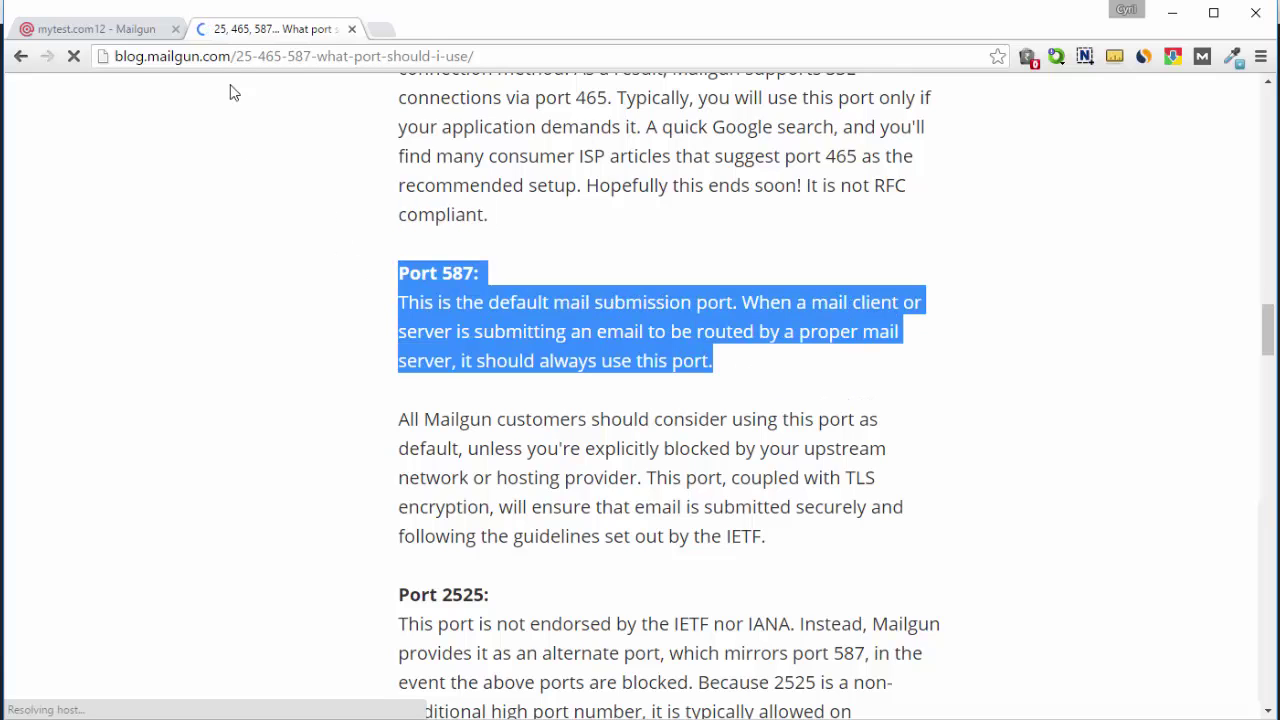
# Return to Email Jeet, set the account's port to 587 and save the account.
pyautogui.click(126, 29)
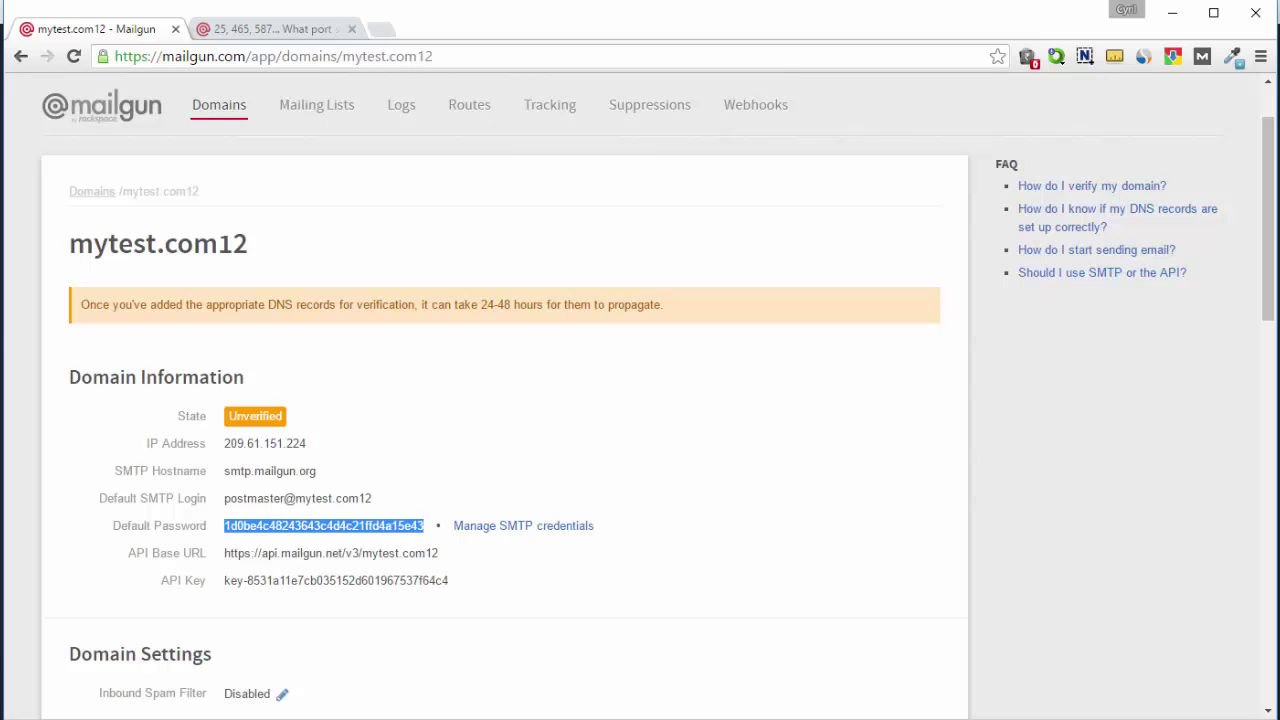
pyautogui.hotkey('alt', 'Tab')
pyautogui.press('Tab')
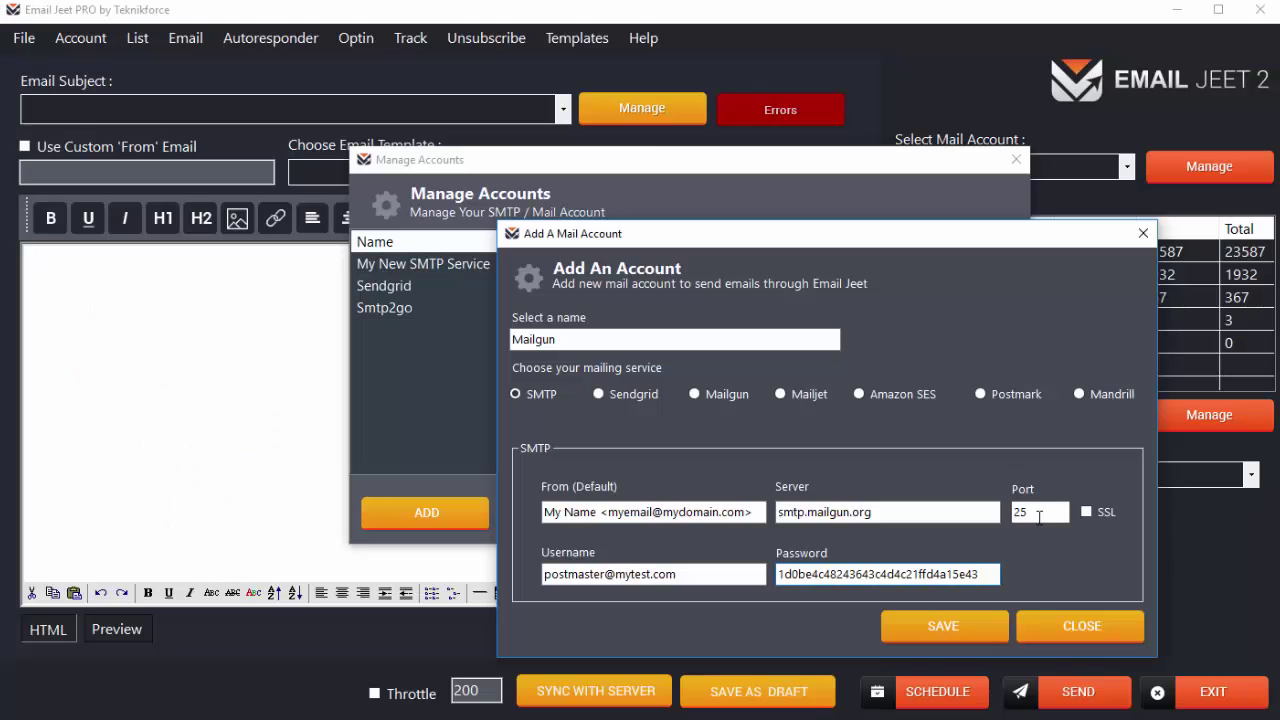
pyautogui.write('587')
pyautogui.click(999, 633)
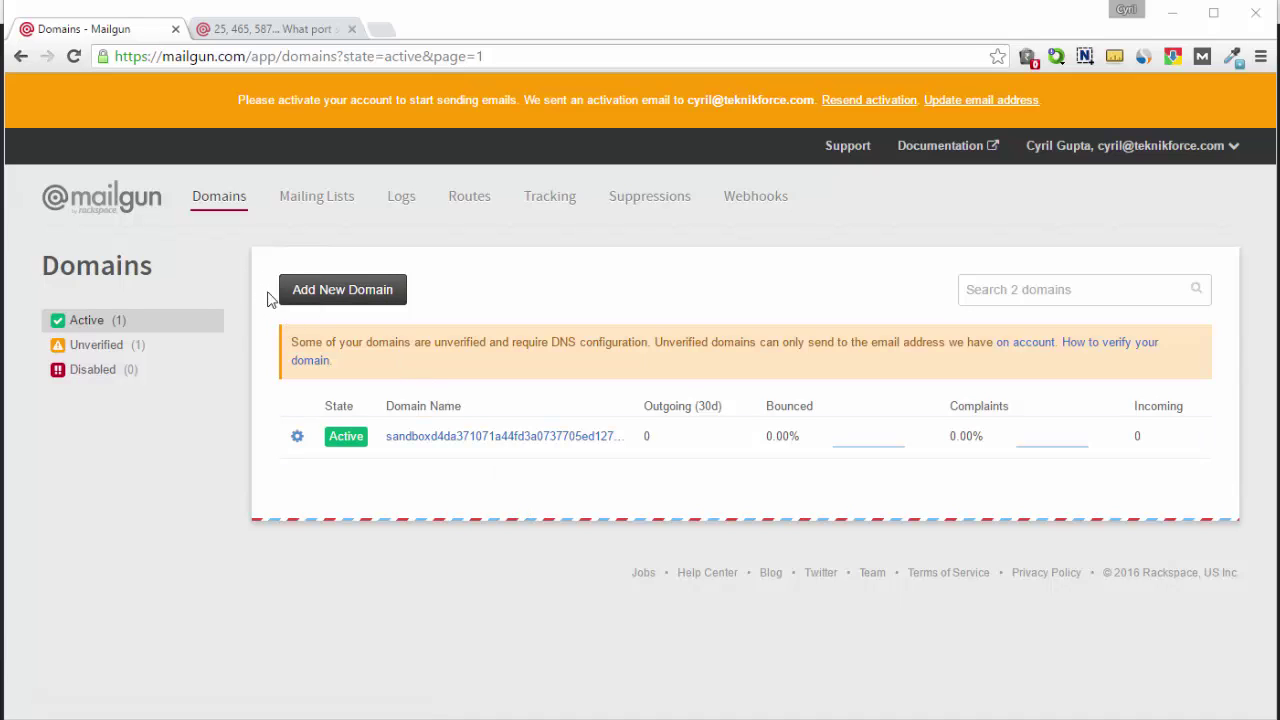
# Add mydomain45.com as a new domain in Mailgun.
pyautogui.click(237, 199)
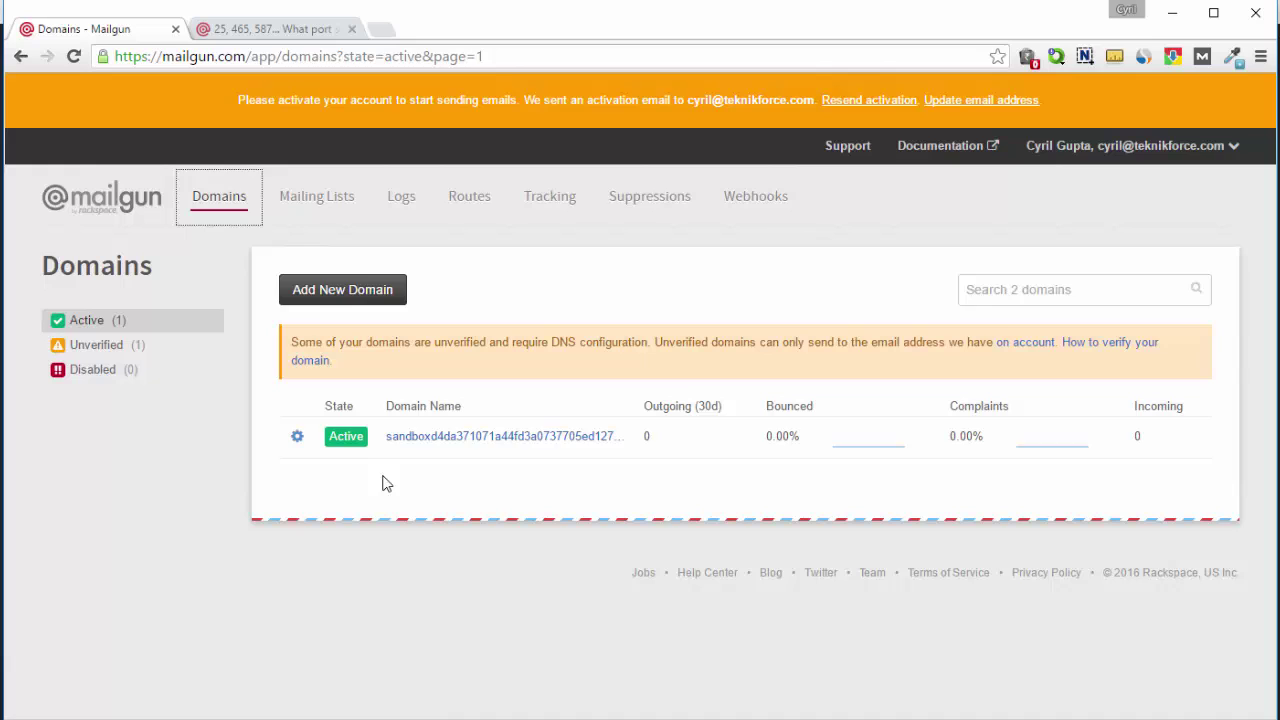
pyautogui.click(340, 293)
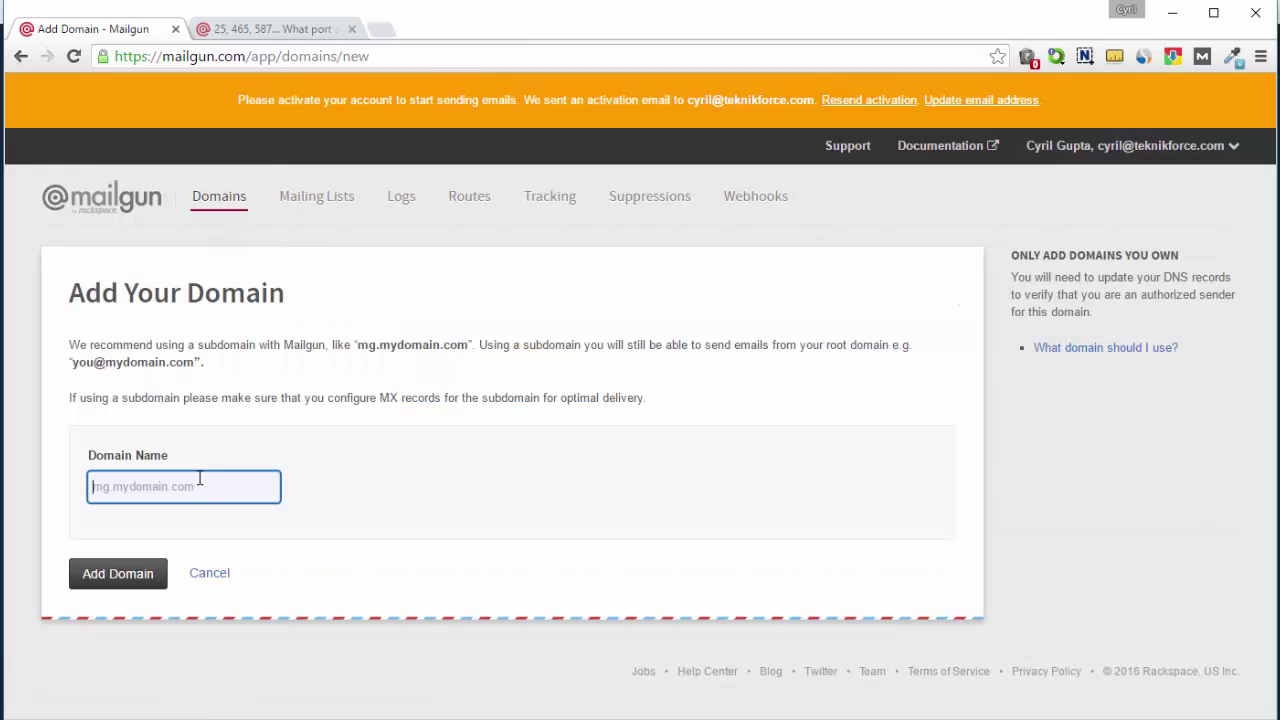
pyautogui.write('mydomain45.com')
pyautogui.click(91, 580)
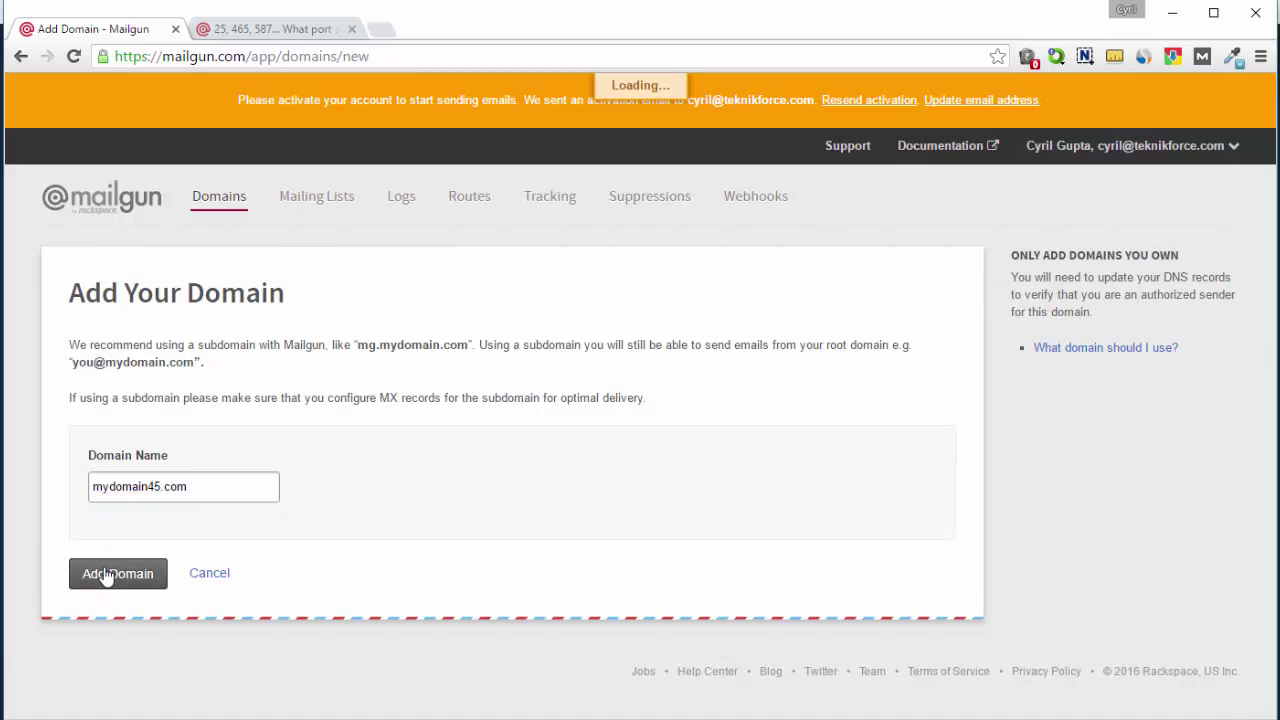
# Examine the DNS provider instructions and the TXT records required for sending from mydomain45.com.
pyautogui.scroll(-3, 420, 527)
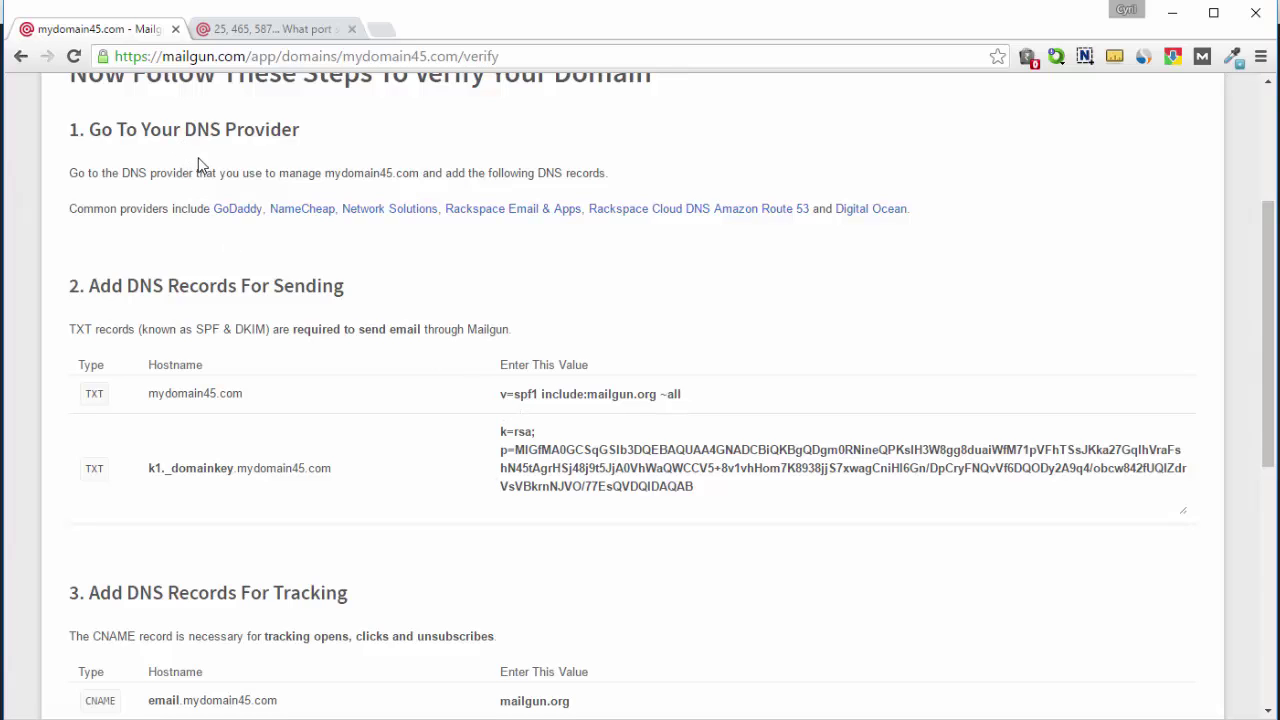
pyautogui.moveTo(222, 180); pyautogui.dragTo(249, 251)
pyautogui.click(249, 248)
pyautogui.scroll(-1, 855, 260)
pyautogui.moveTo(684, 303); pyautogui.dragTo(500, 302)
pyautogui.click(506, 366)
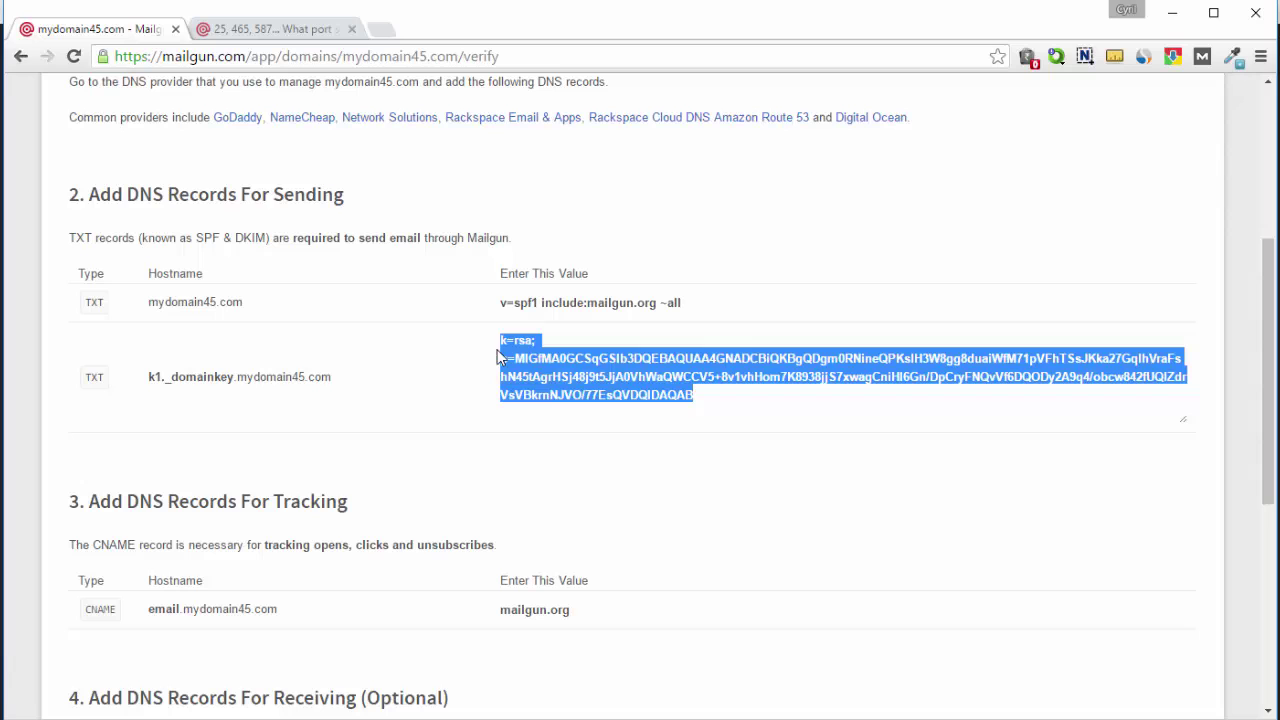
pyautogui.click(703, 400)
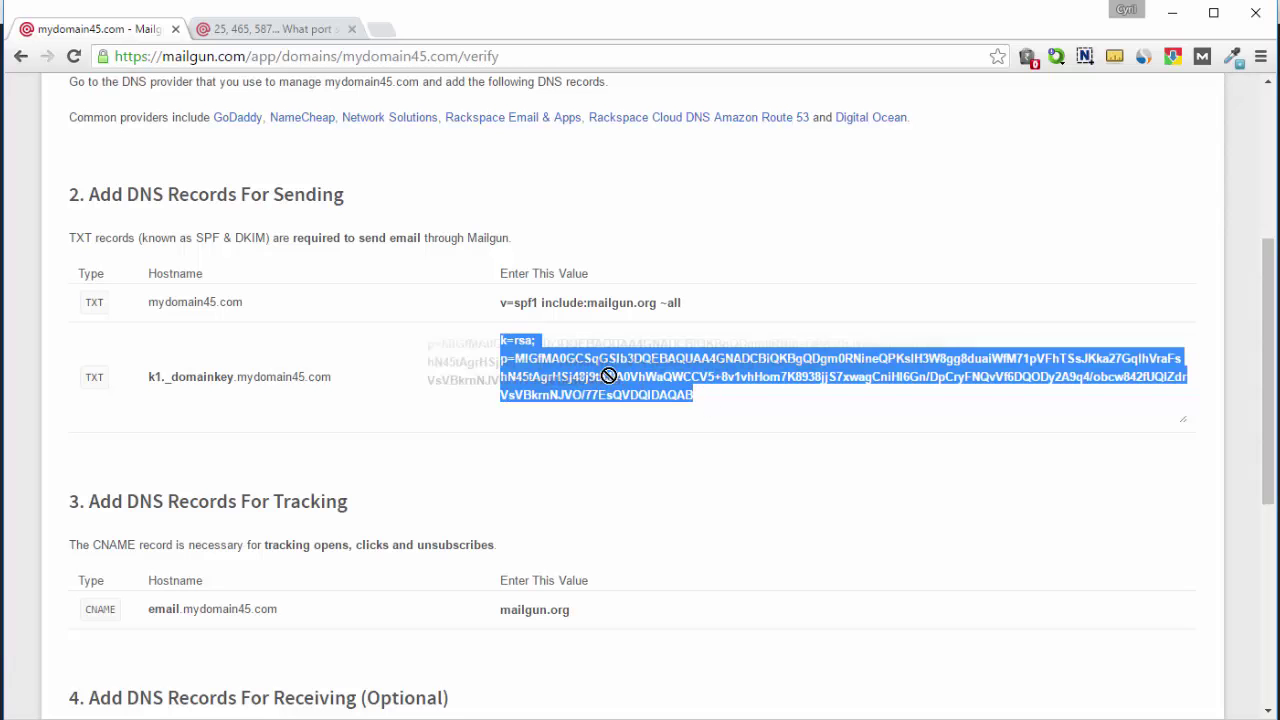
pyautogui.click(675, 440)
# Examine the CNAME record for tracking and the optional MX records for receiving, comparing them with the sending records.
pyautogui.scroll(-1, 490, 515)
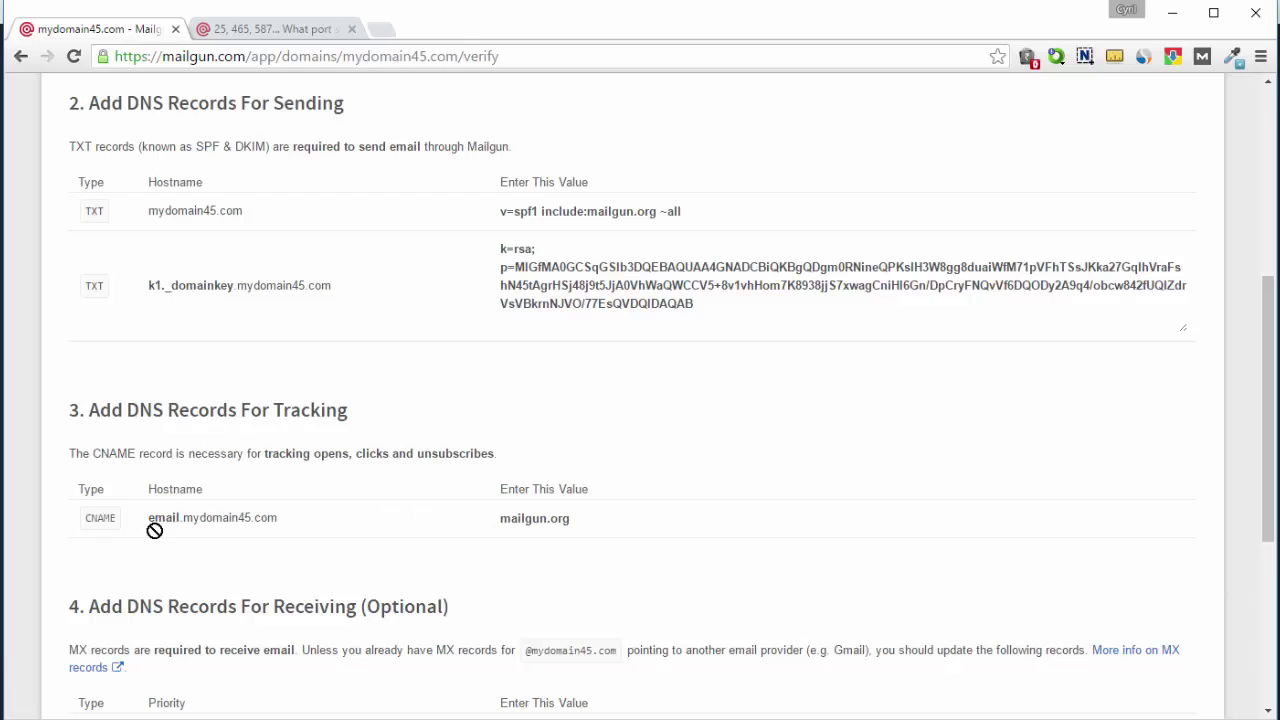
pyautogui.scroll(-2, 340, 520)
pyautogui.scroll(2, 634, 506)
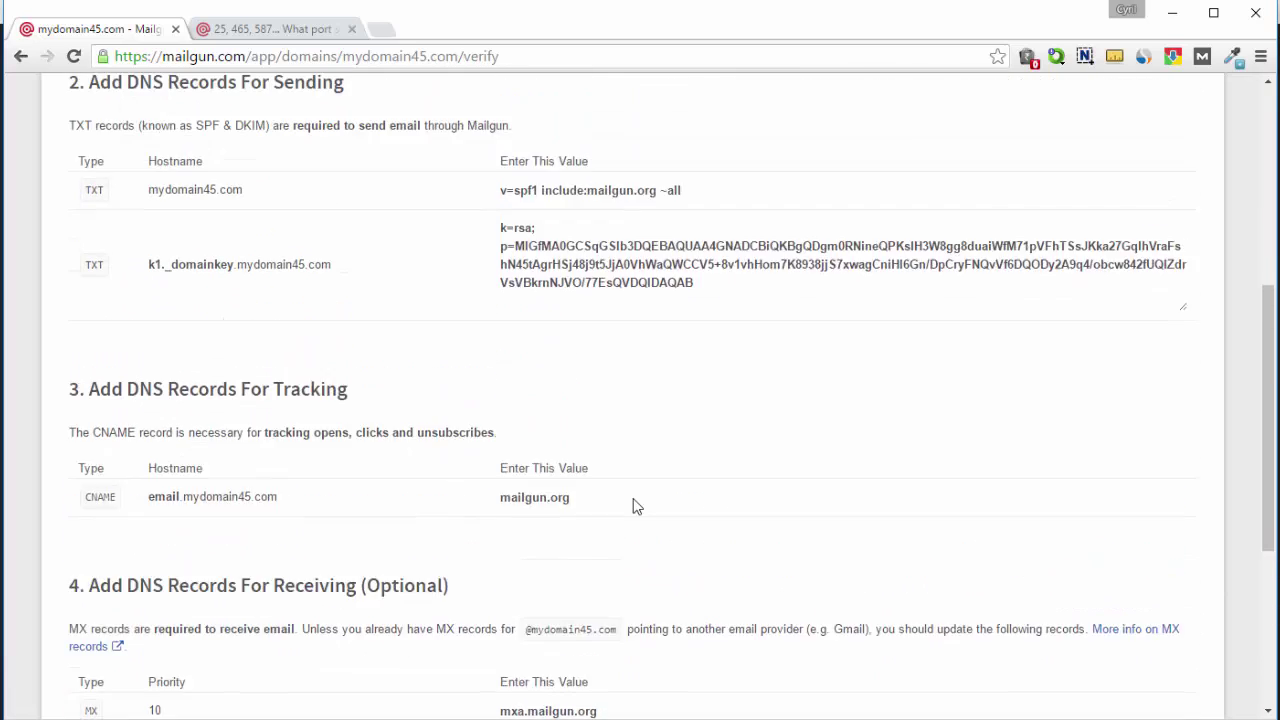
pyautogui.scroll(-2, 570, 515)
pyautogui.scroll(1, 511, 527)
pyautogui.moveTo(286, 517); pyautogui.dragTo(358, 520)
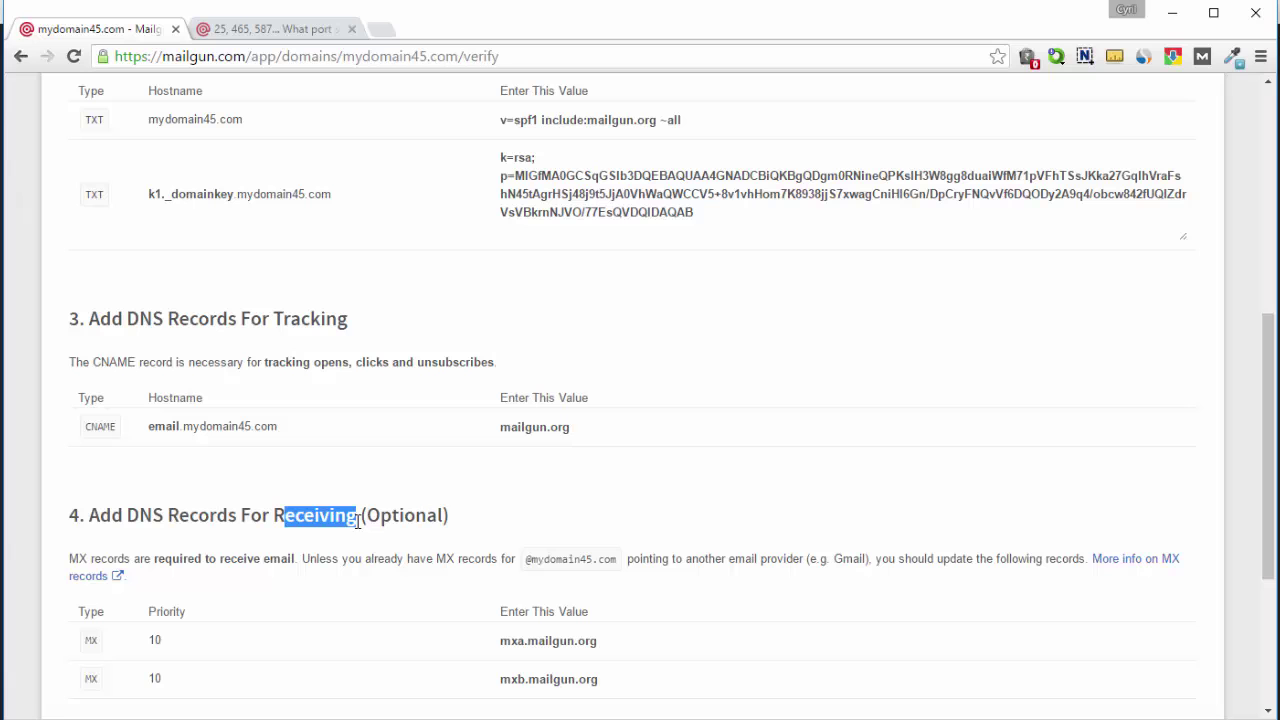
pyautogui.moveTo(243, 537); pyautogui.dragTo(357, 523)
pyautogui.click(314, 537)
pyautogui.scroll(3, 566, 586)
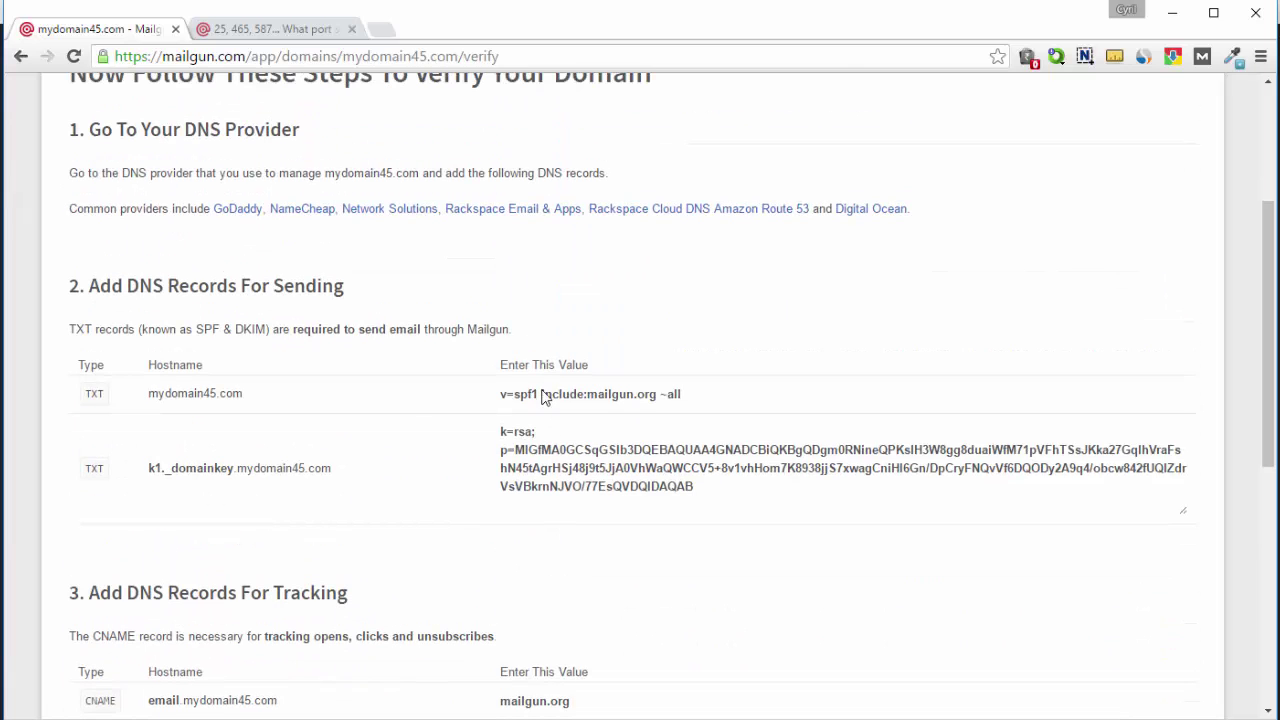
pyautogui.scroll(-2, 551, 491)
pyautogui.scroll(1, 554, 487)
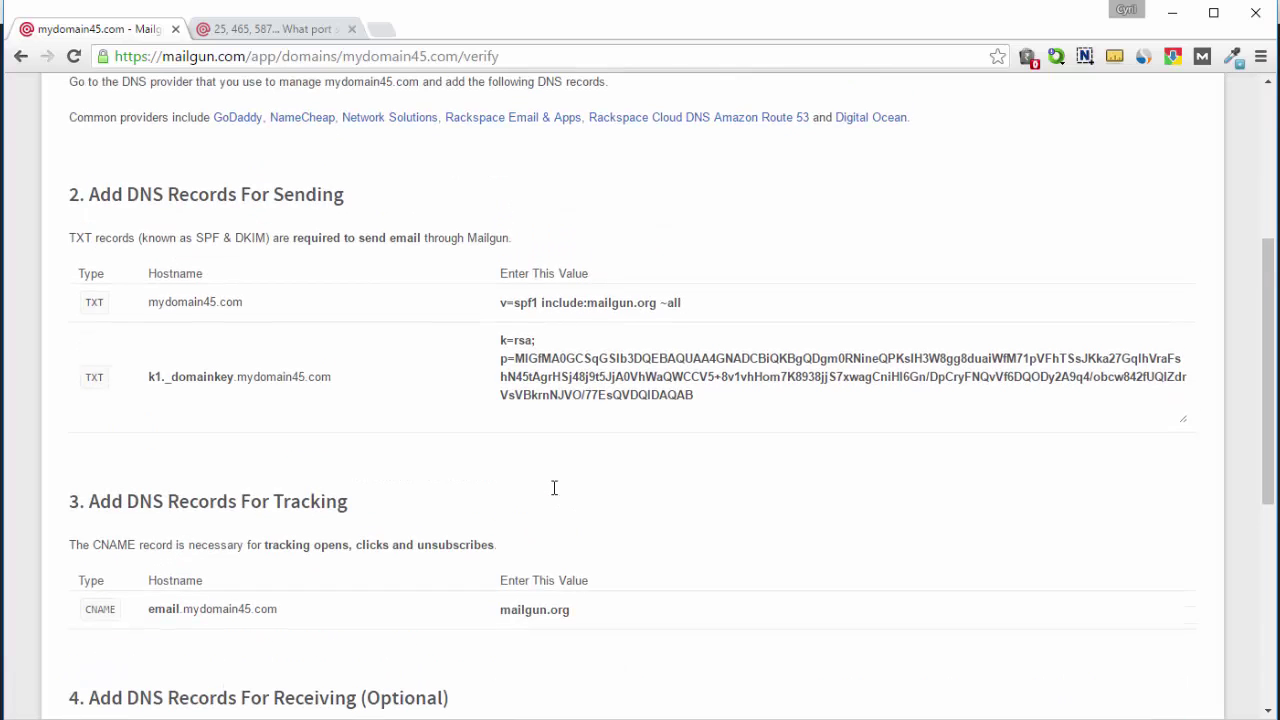